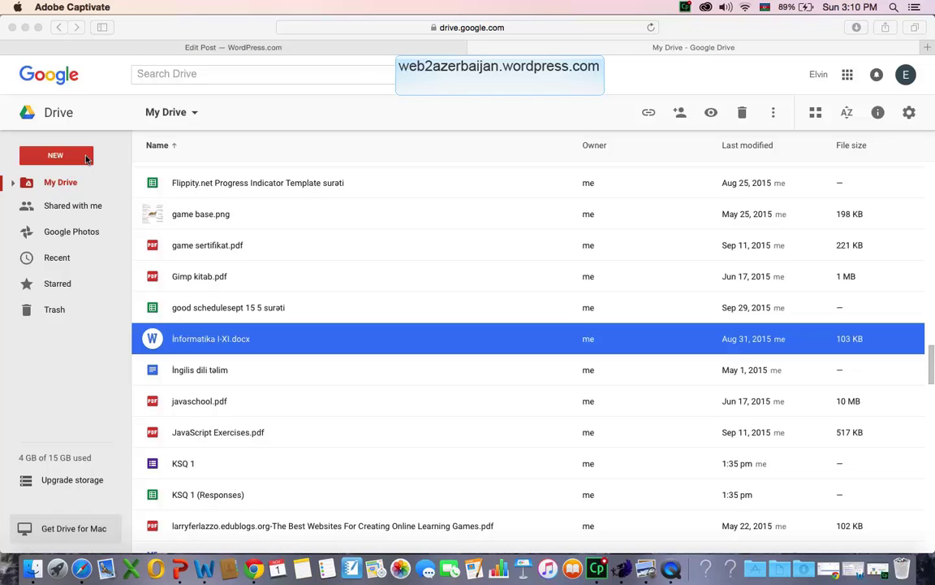
Create a new blank Google Form from Google Drive's New > More menu.
{"action": "left_click", "coordinate": [86, 159]}
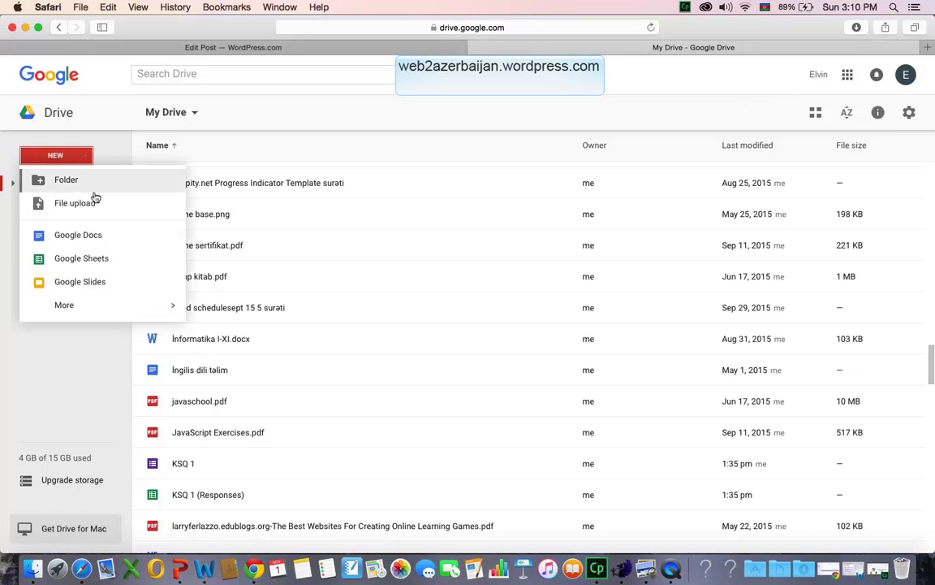
{"action": "mouse_move", "coordinate": [121, 309]}
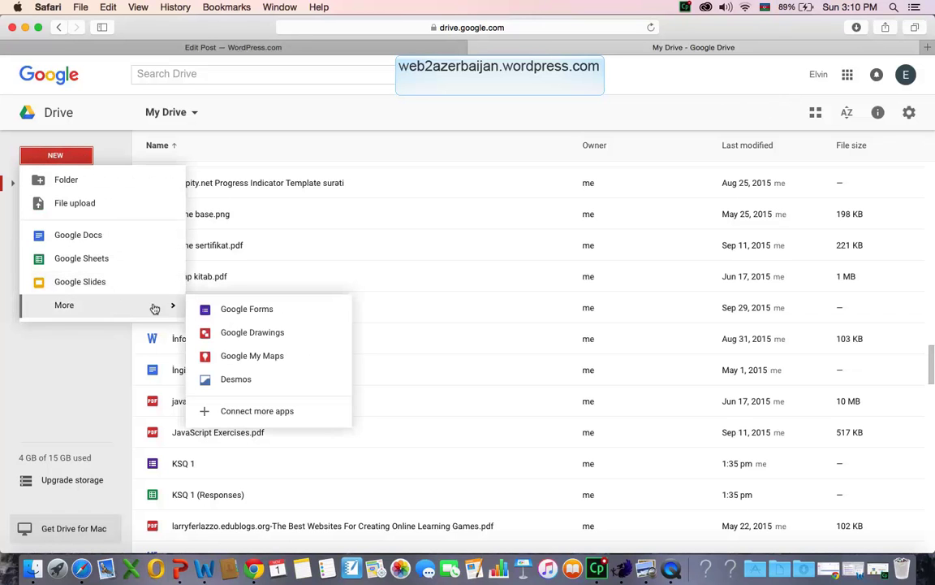
{"action": "left_click", "coordinate": [230, 310]}
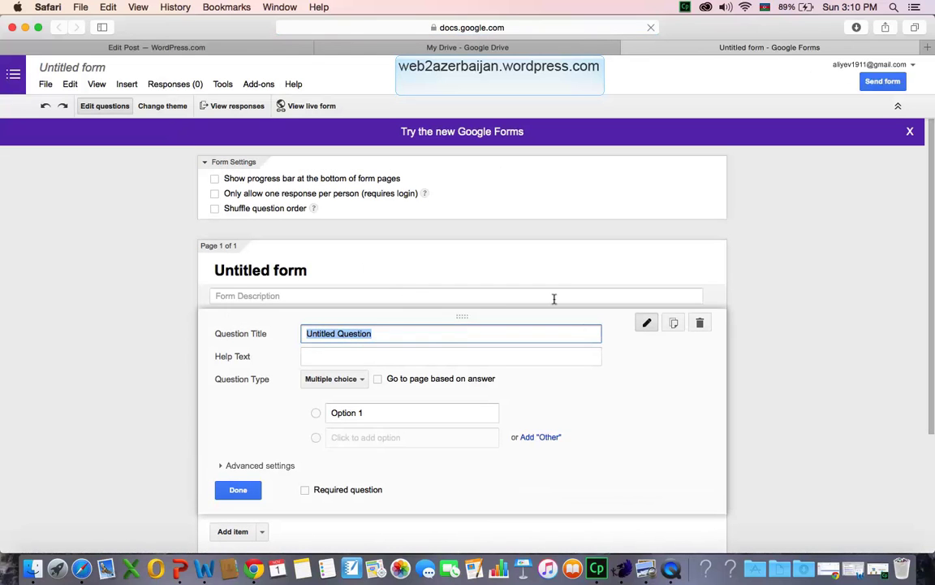
Dismiss the new-Forms banner and title the form 'İnformatika 5-ci sinif KSQ 1'.
{"action": "left_click", "coordinate": [909, 130]}
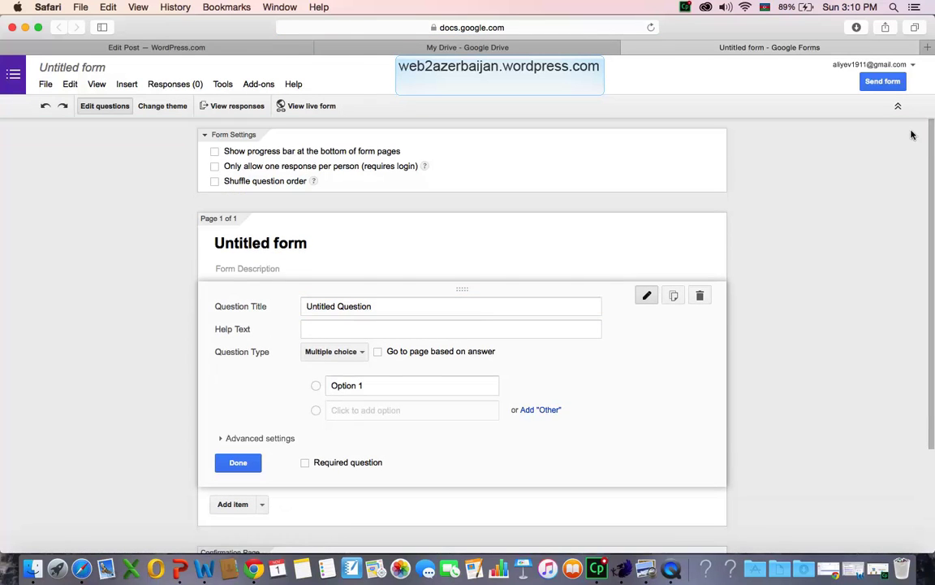
{"action": "left_click", "coordinate": [217, 243]}
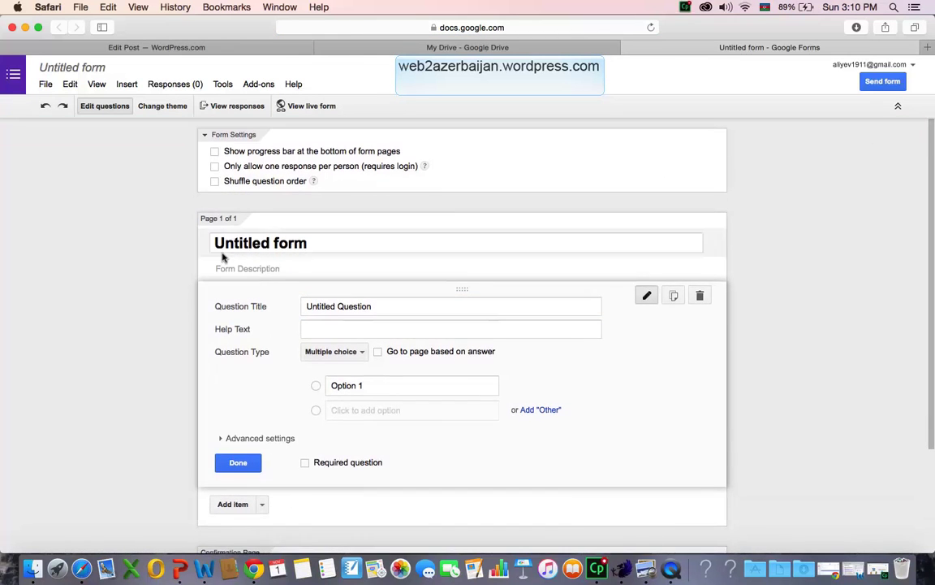
{"action": "left_click_drag", "start_coordinate": [334, 242], "coordinate": [156, 241]}
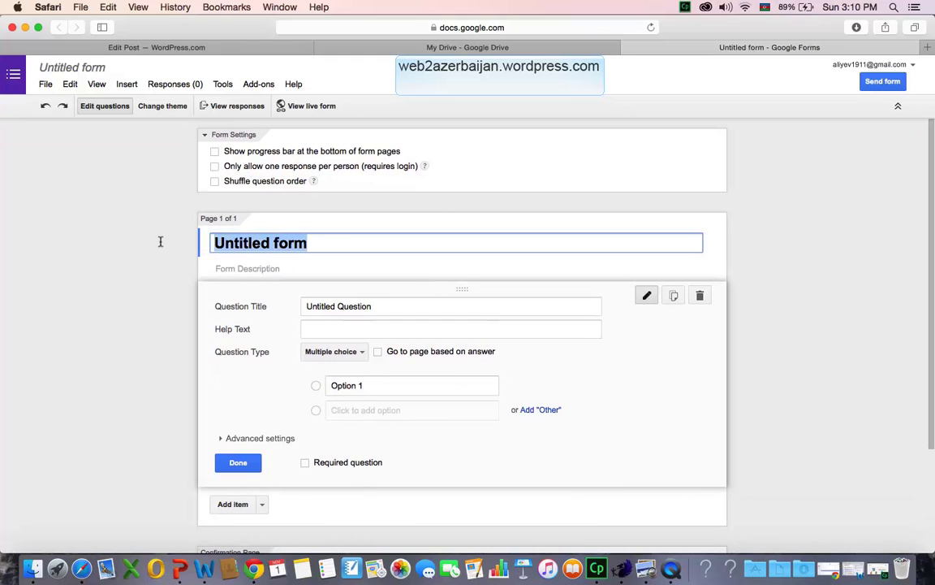
{"action": "key", "text": "BackSpace"}
{"action": "type", "text": "Infor"}
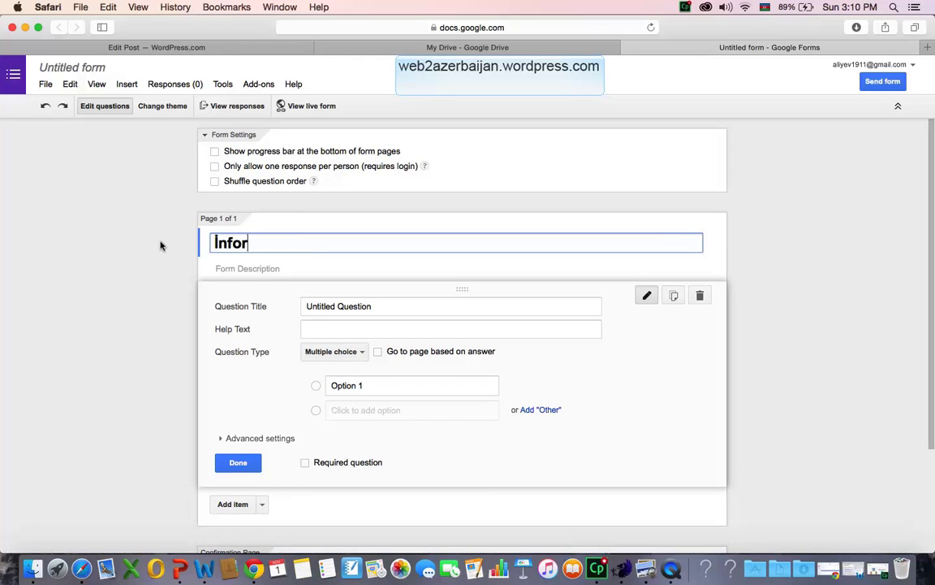
{"action": "type", "text": "matik a"}
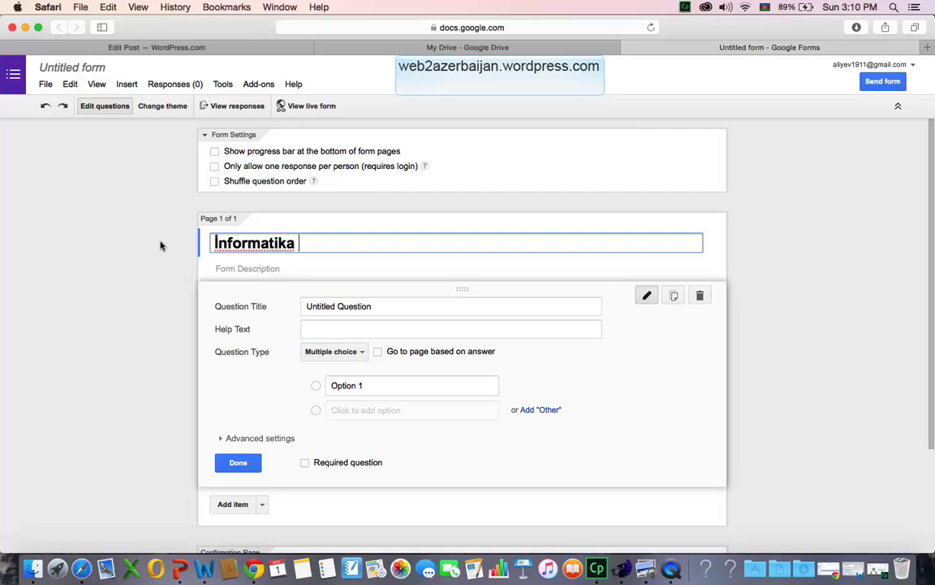
{"action": "type", "text": "5-ci sinif K"}
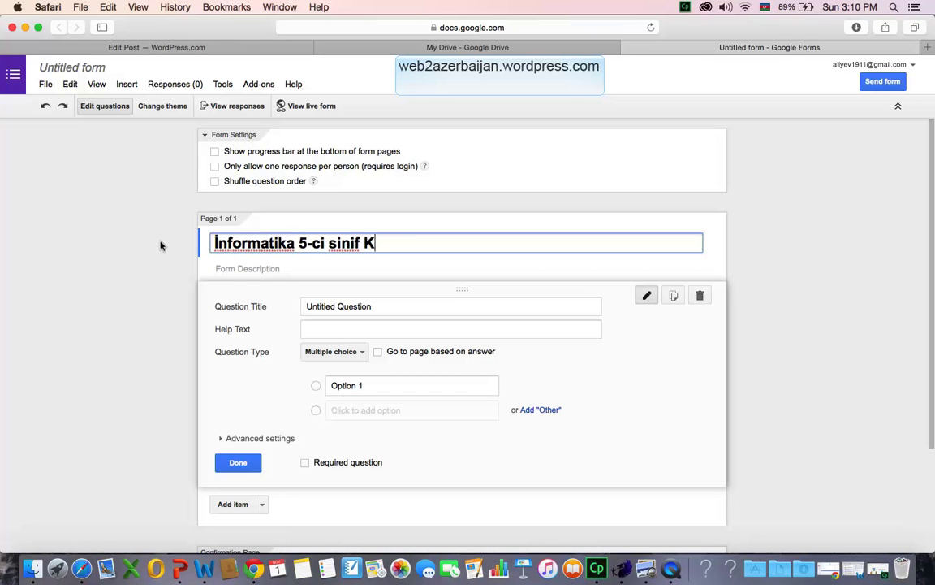
{"action": "type", "text": "SQ 1"}
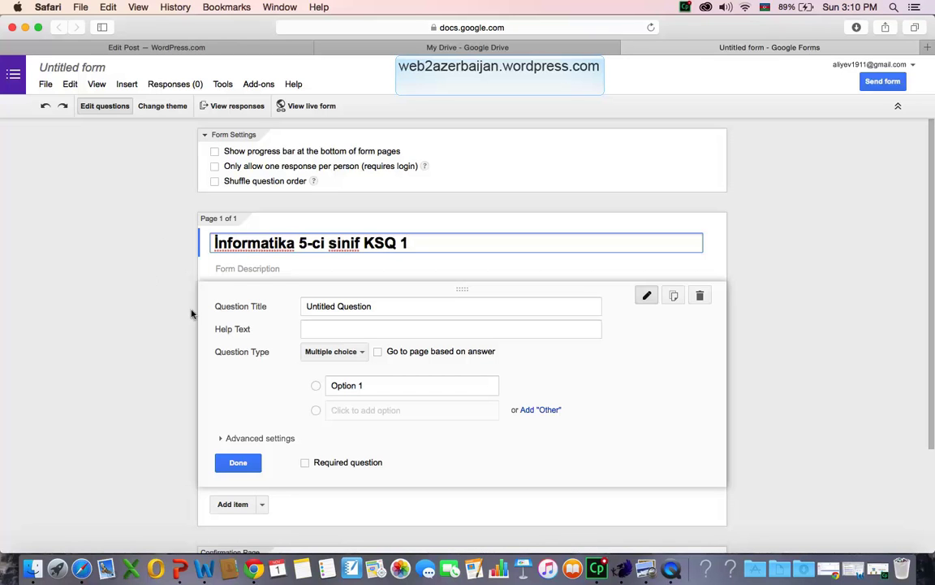
Add the form description 'I bölmənin KSQ test-i'.
{"action": "left_click", "coordinate": [298, 268]}
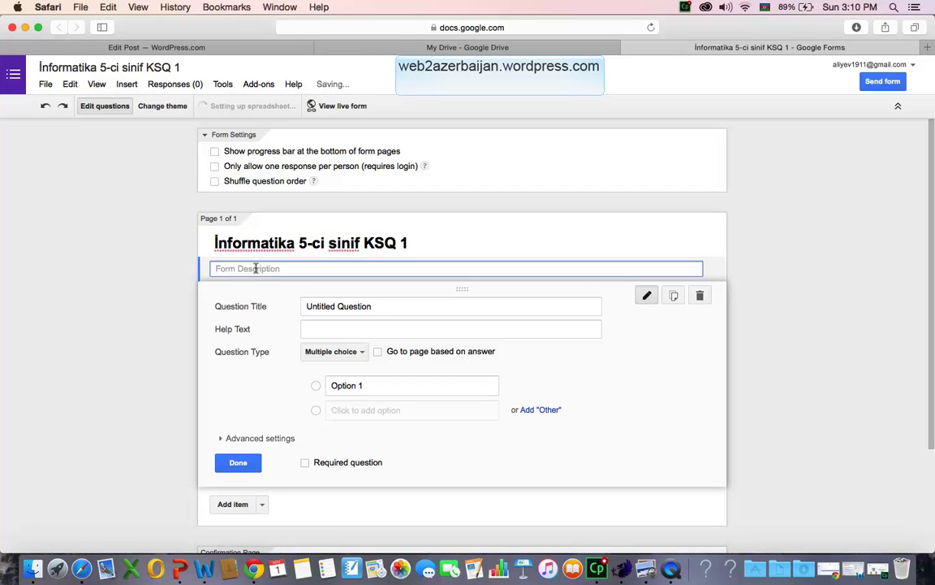
{"action": "type", "text": "I"}
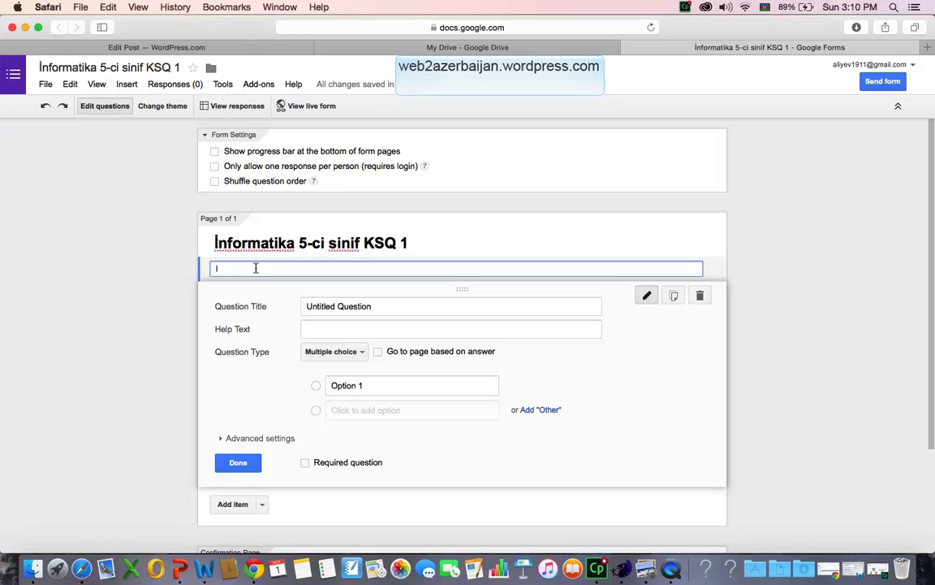
{"action": "type", "text": " bölmenin KSQ test-i"}
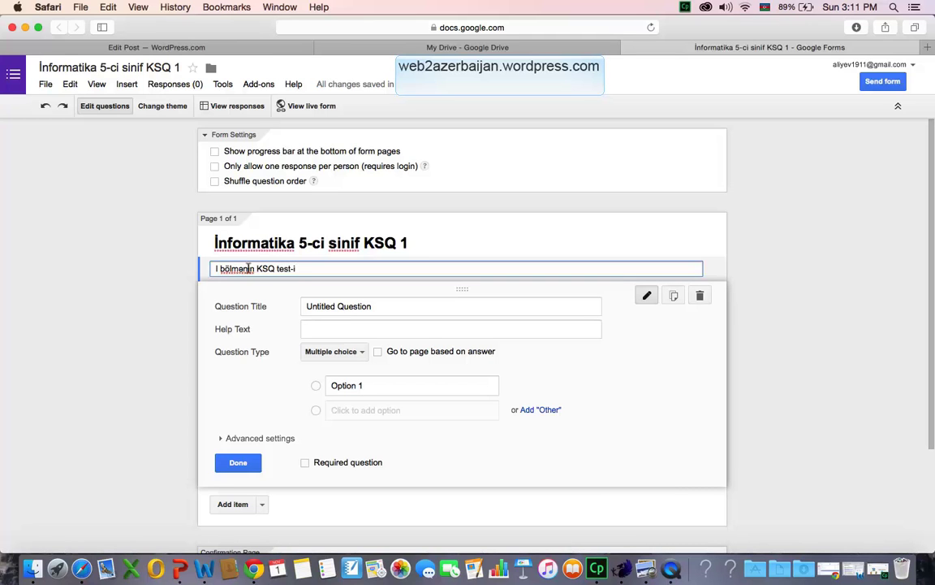
{"action": "left_click", "coordinate": [405, 306]}
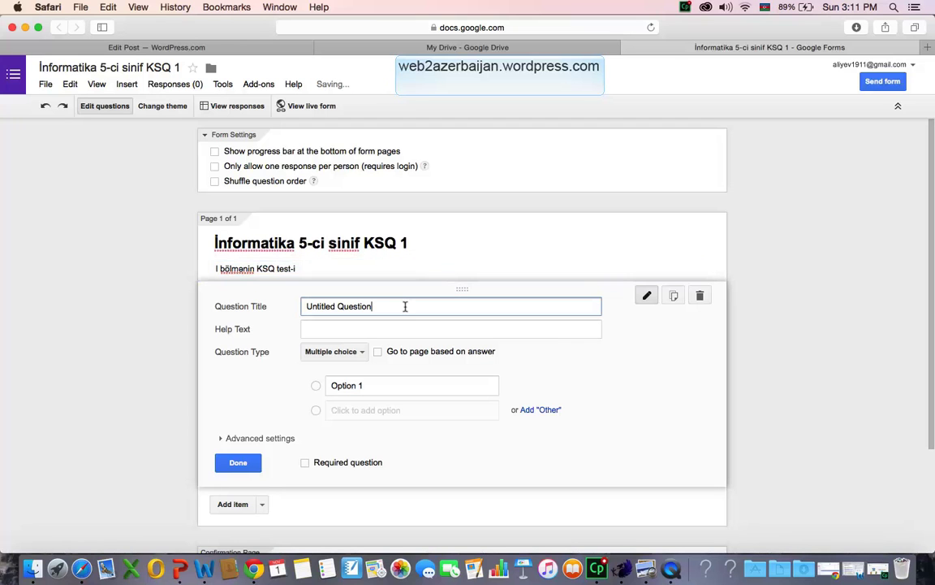
Title the first question 'Adınızı və soyadınızı daxil edin'.
{"action": "left_click_drag", "start_coordinate": [397, 306], "coordinate": [267, 306]}
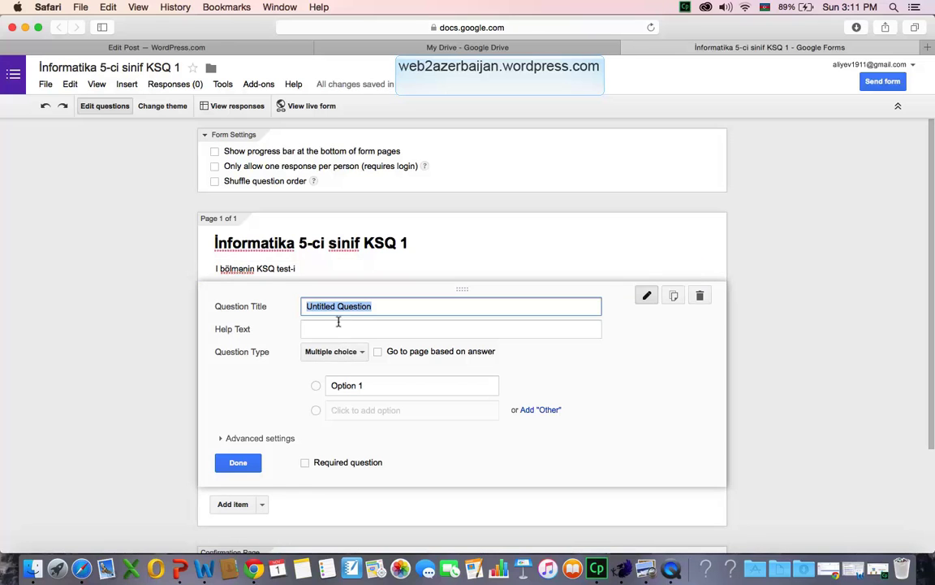
{"action": "left_click", "coordinate": [367, 306]}
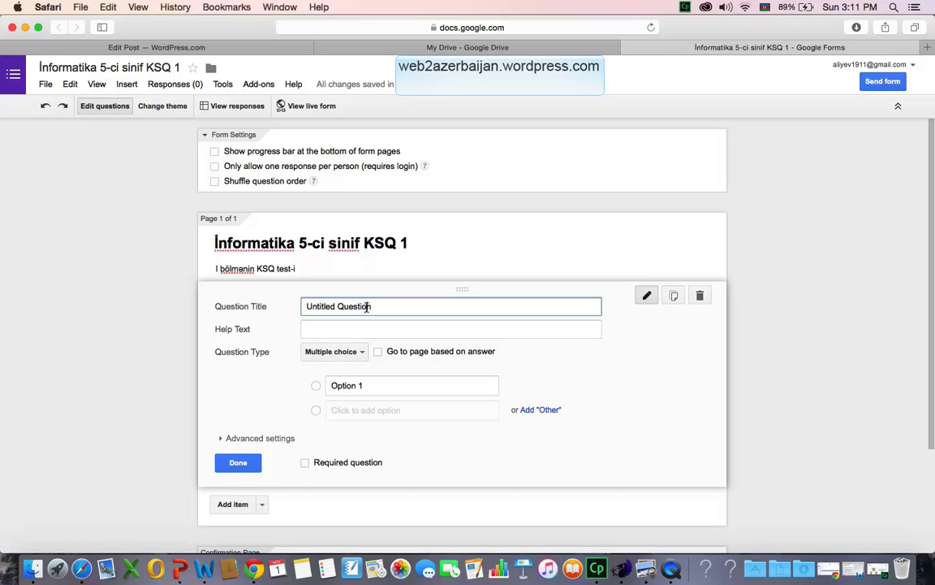
{"action": "left_click", "coordinate": [360, 350]}
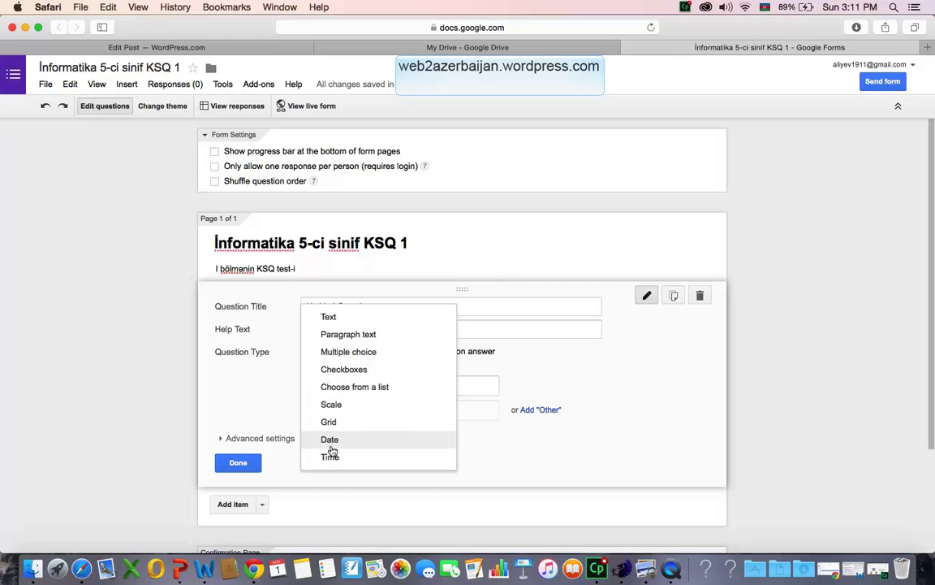
{"action": "left_click", "coordinate": [467, 304]}
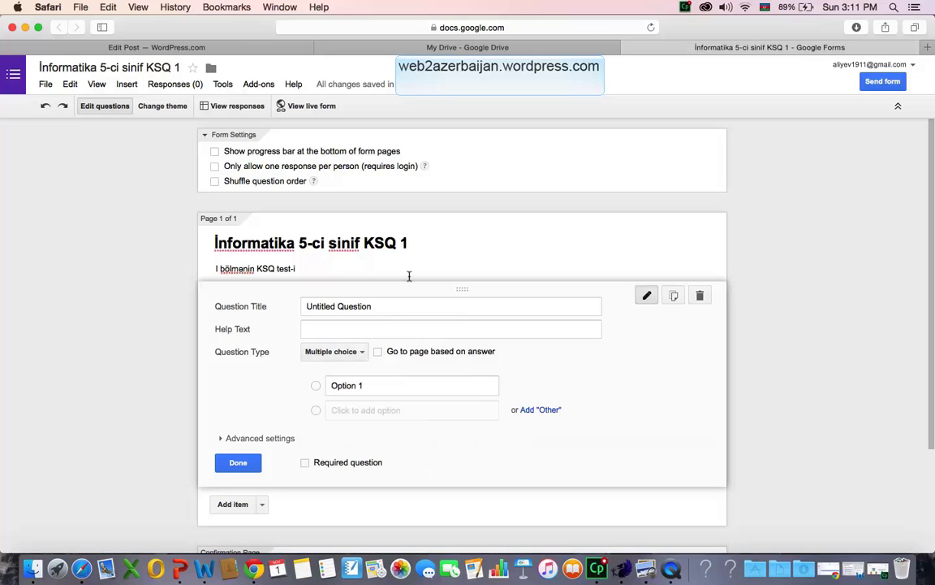
{"action": "left_click_drag", "start_coordinate": [389, 308], "coordinate": [272, 307]}
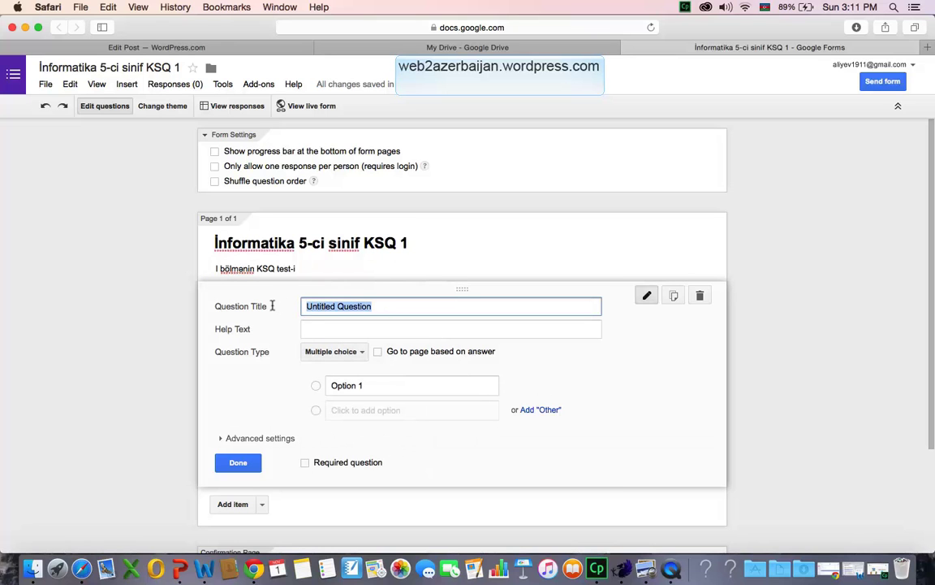
{"action": "type", "text": "Ad"}
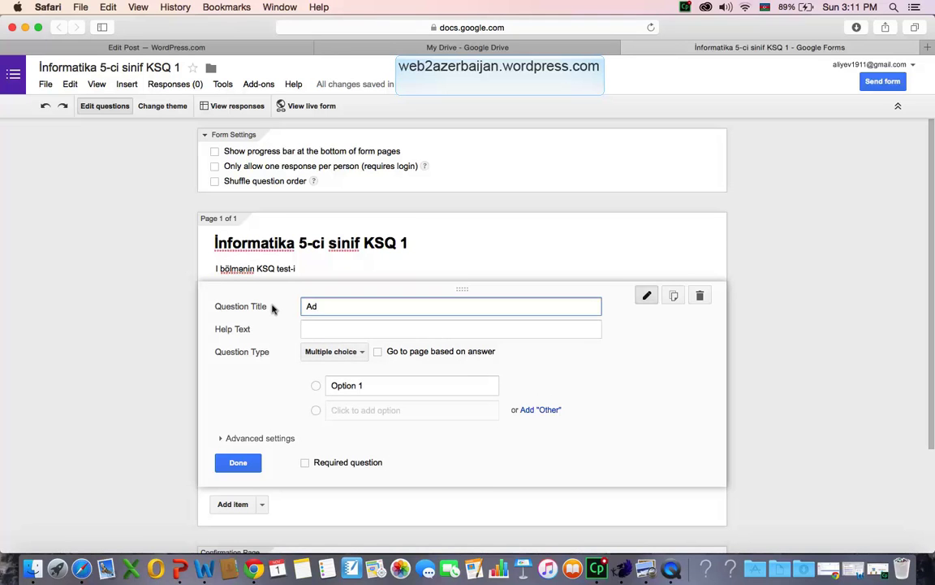
{"action": "type", "text": "la"}
{"action": "key", "text": "BackSpace"}
{"action": "type", "text": "nızı və soyadınızı daxil edin"}
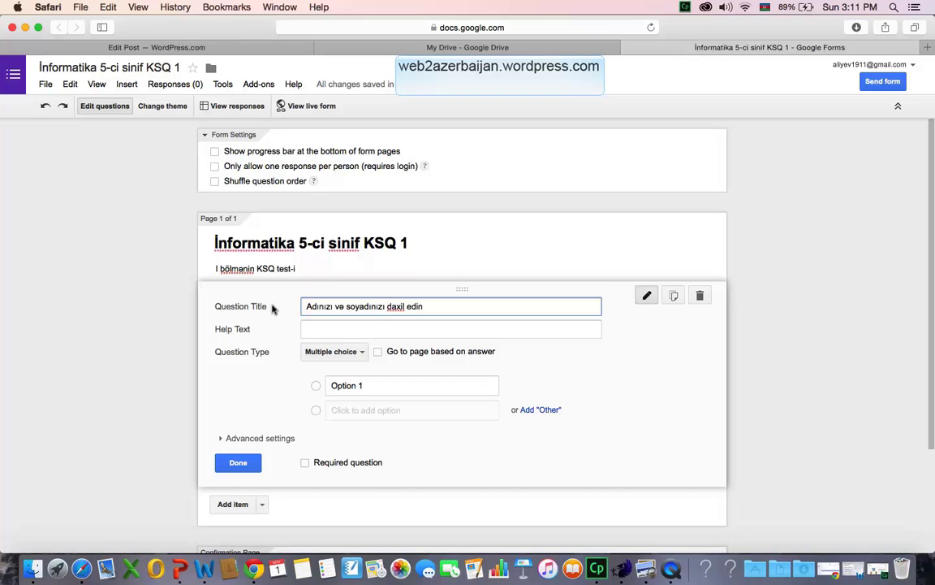
{"action": "left_click", "coordinate": [325, 330]}
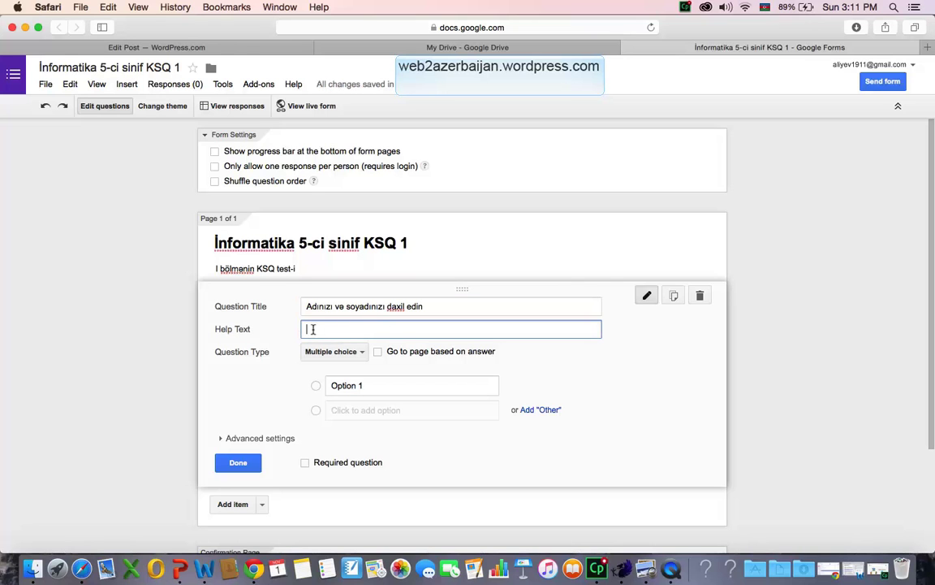
{"action": "left_click", "coordinate": [347, 306]}
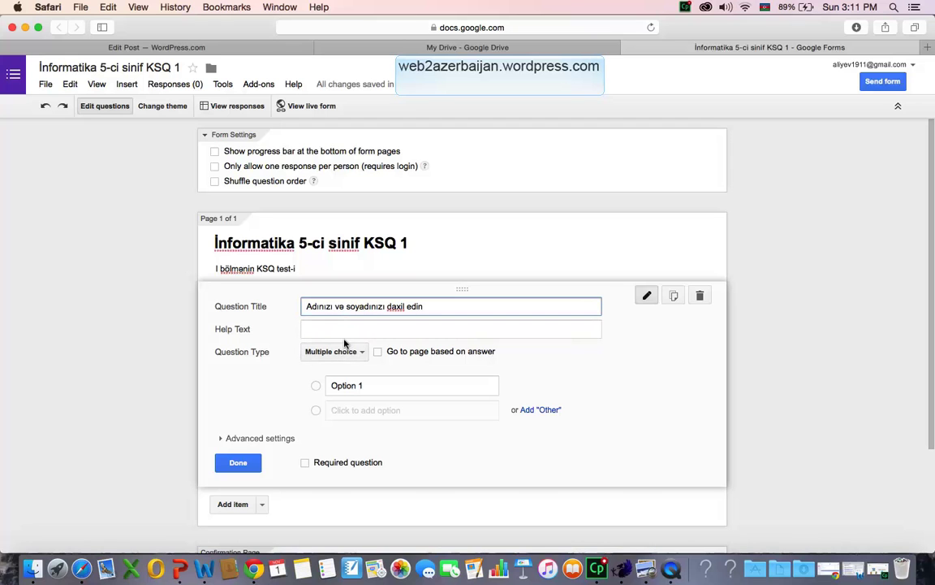
Make the name question a required Text question.
{"action": "left_click", "coordinate": [301, 352]}
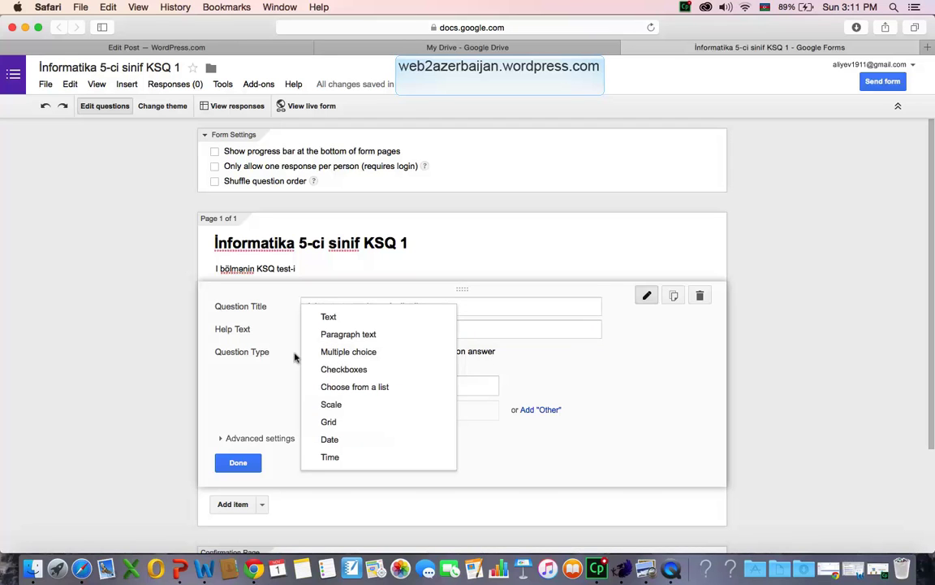
{"action": "left_click", "coordinate": [329, 319]}
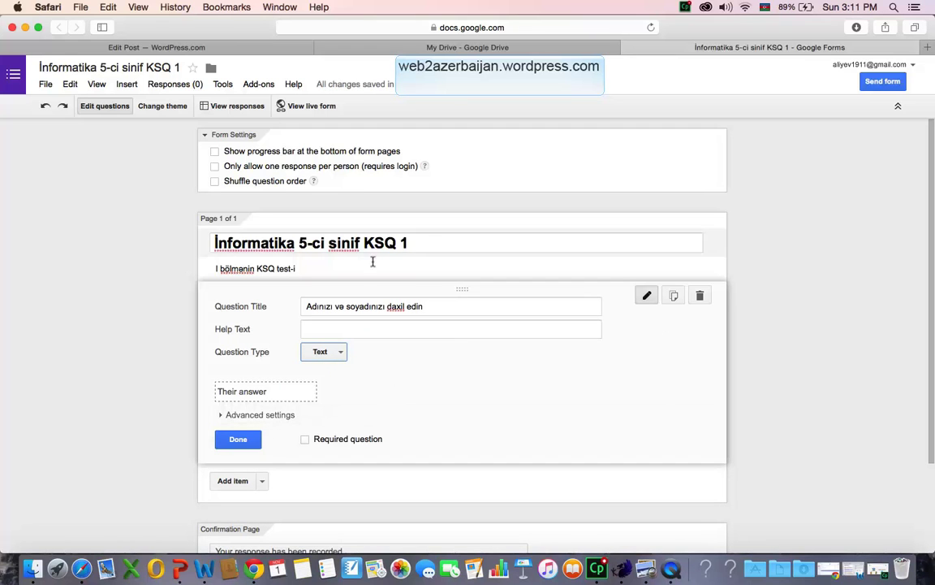
{"action": "left_click", "coordinate": [305, 440]}
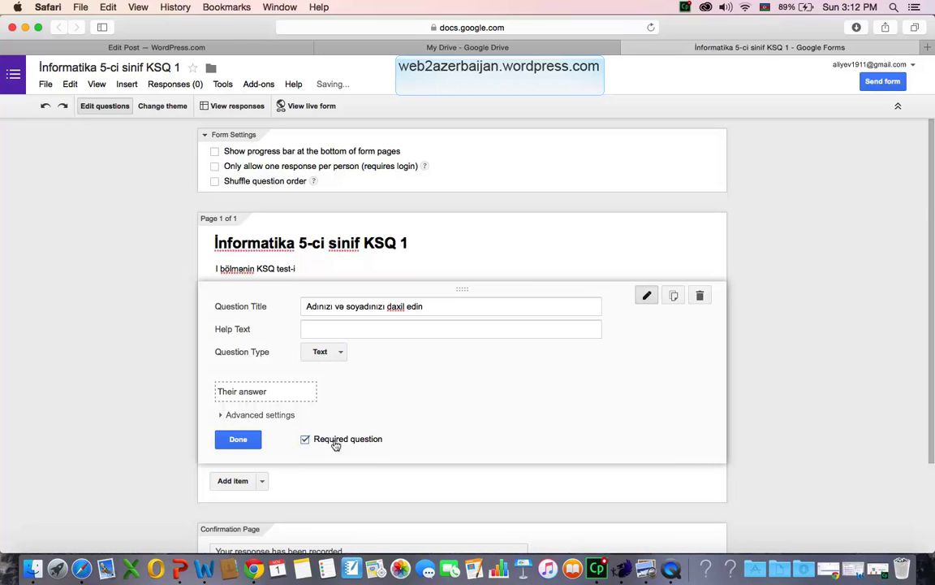
{"action": "scroll", "coordinate": [341, 442], "scroll_direction": "down", "scroll_amount": 3}
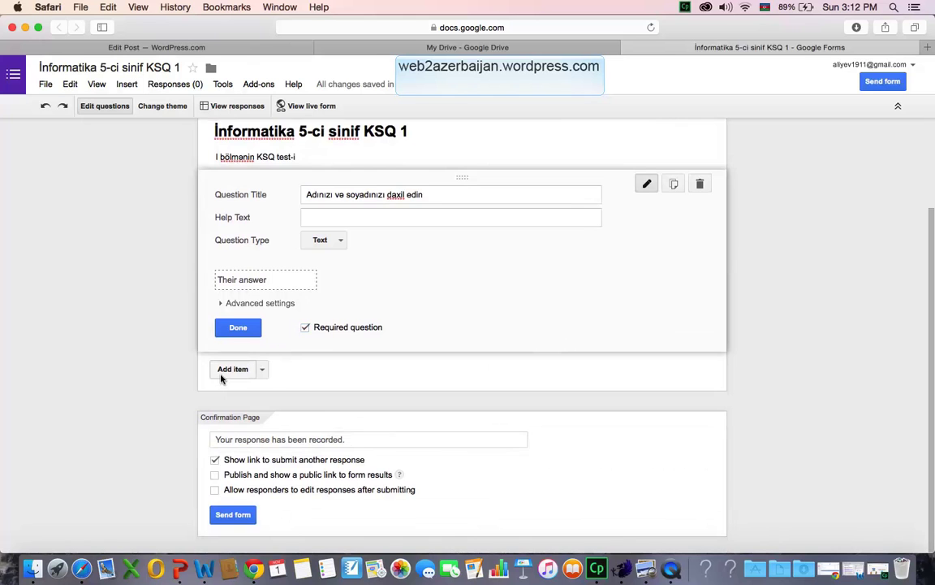
Add a second multiple-choice question 'Kompüter hansı say sistemində işləyir?'.
{"action": "left_click", "coordinate": [222, 375]}
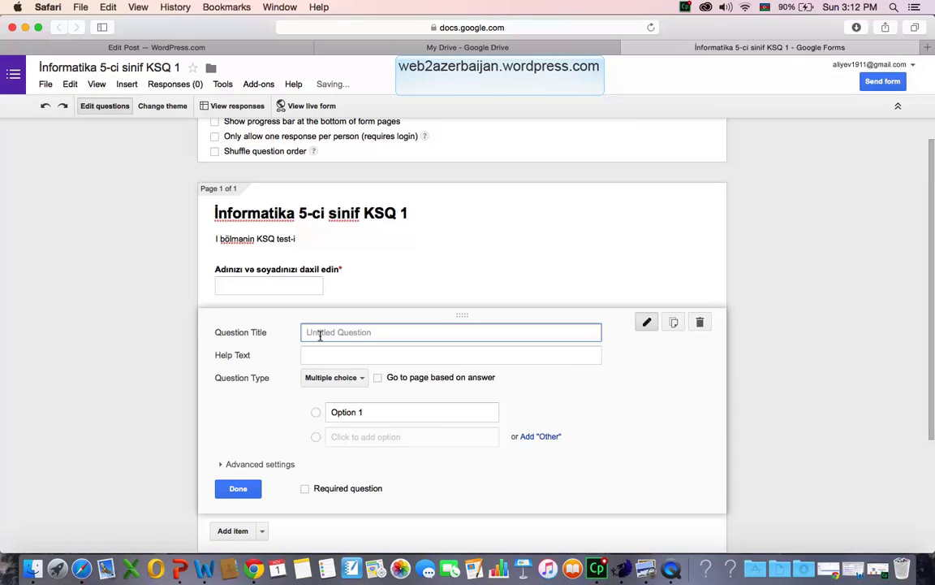
{"action": "type", "text": "Kom"}
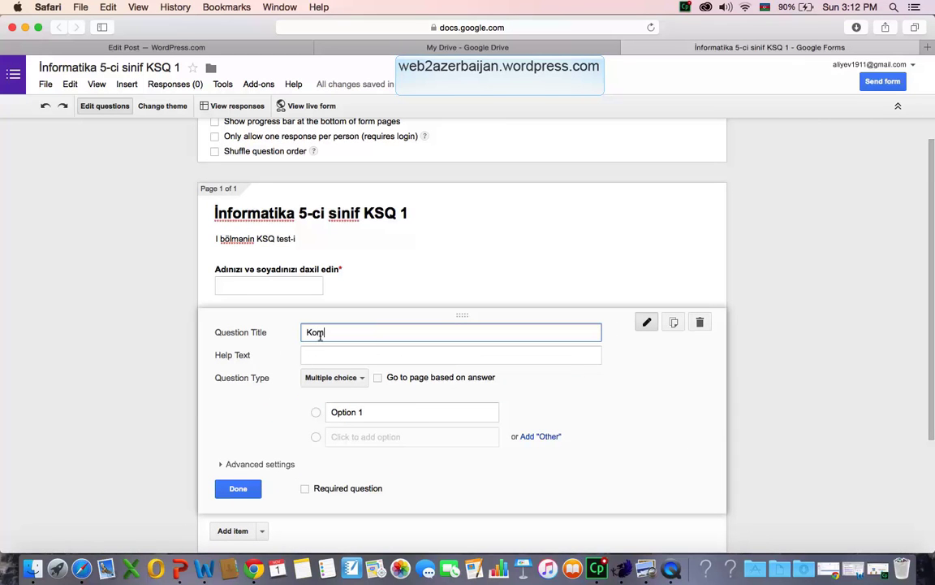
{"action": "type", "text": "püter hansı say sisteminde iş"}
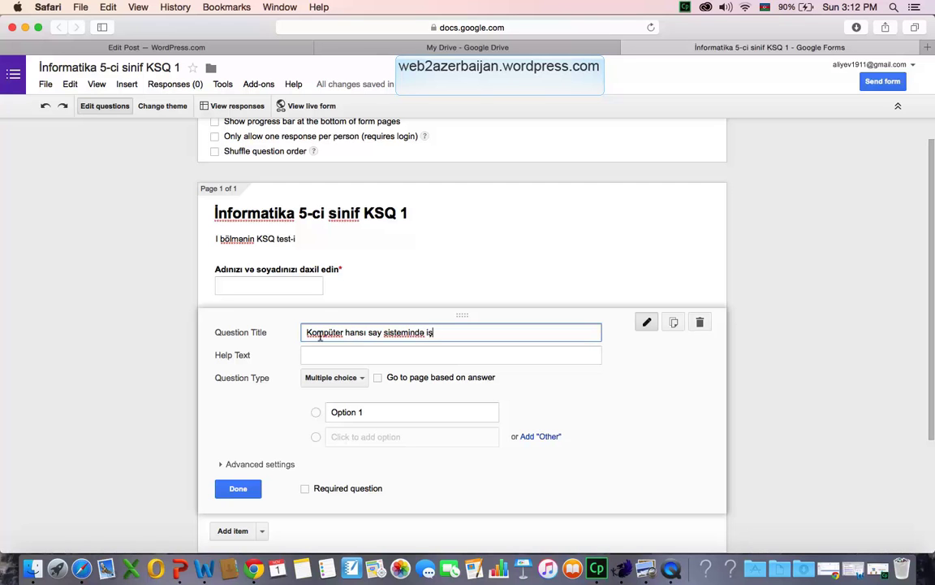
{"action": "type", "text": "leir"}
{"action": "type", "text": "əy"}
{"action": "type", "text": "?"}
{"action": "left_click", "coordinate": [341, 378]}
{"action": "left_click", "coordinate": [340, 380]}
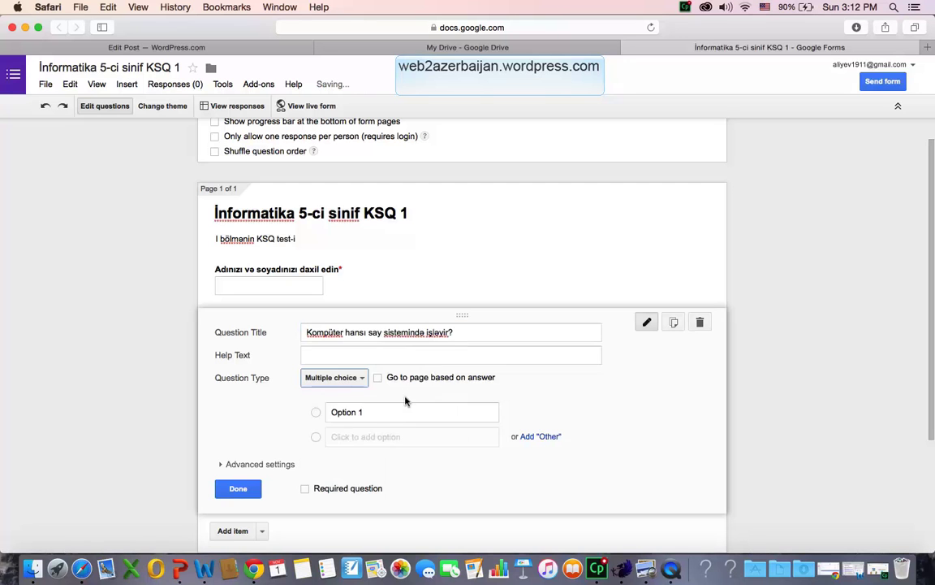
Enter the first two answer choices, 2-lik and 8-lik.
{"action": "left_click", "coordinate": [360, 413]}
{"action": "type", "text": "2"}
{"action": "left_click", "coordinate": [369, 436]}
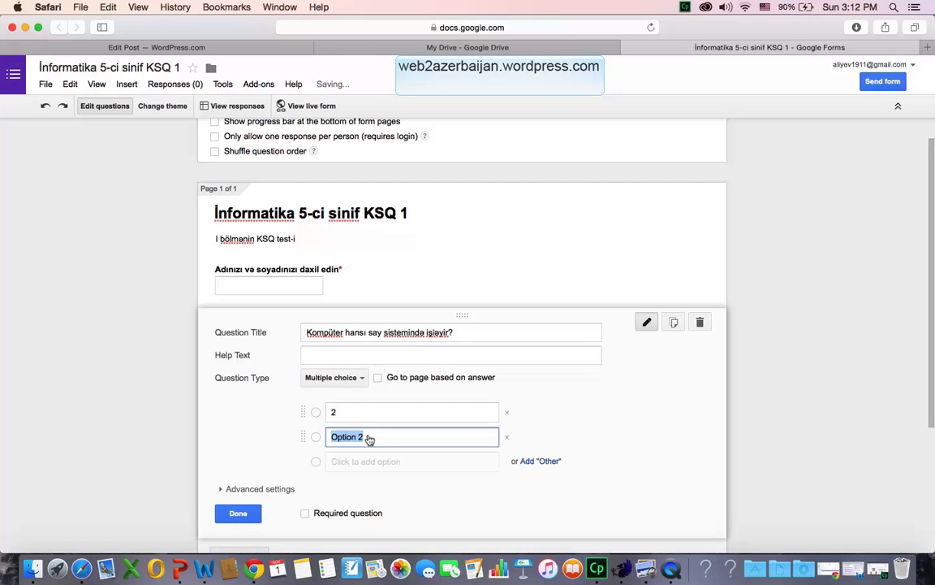
{"action": "type", "text": "8"}
{"action": "left_click", "coordinate": [368, 414]}
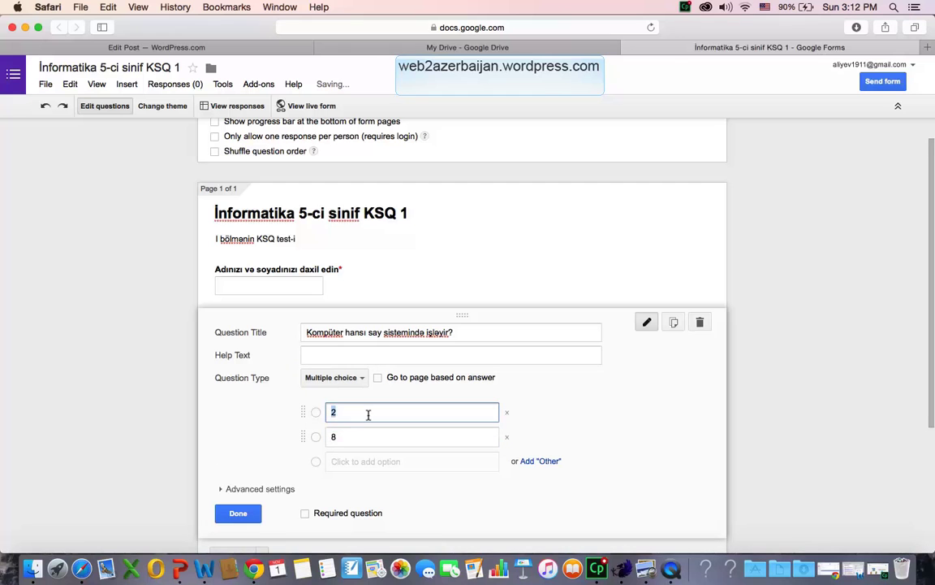
{"action": "left_click", "coordinate": [368, 414]}
{"action": "type", "text": "-lik"}
{"action": "left_click", "coordinate": [370, 434]}
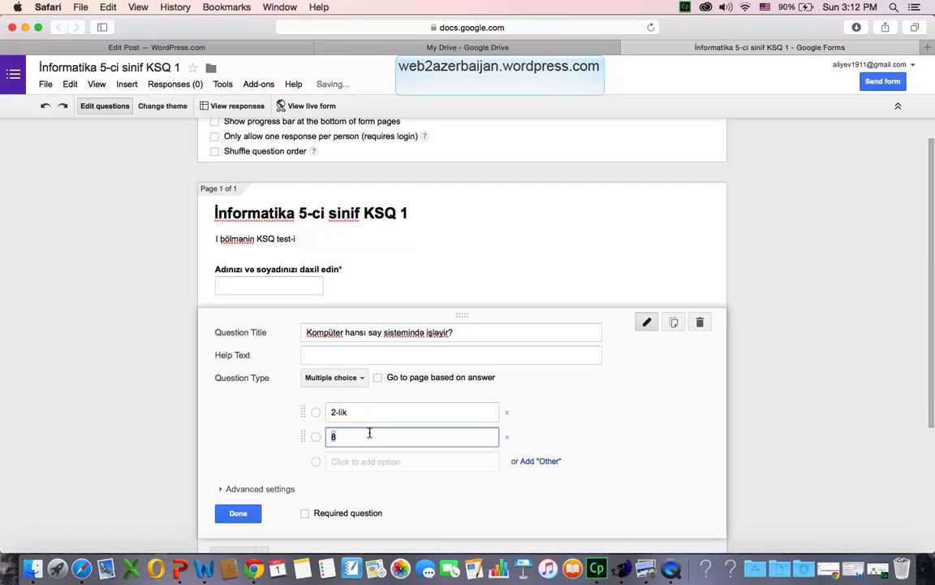
{"action": "left_click", "coordinate": [373, 433]}
{"action": "type", "text": "-lik"}
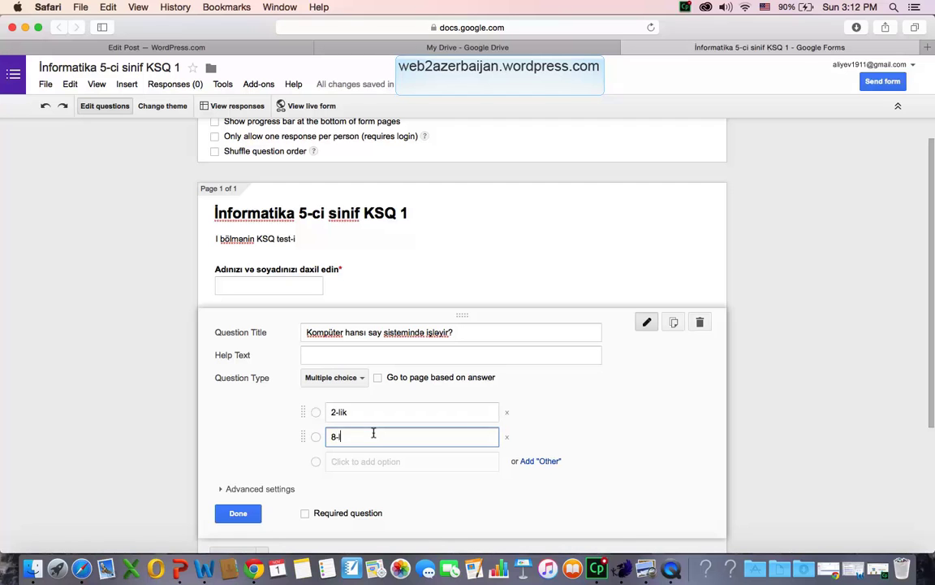
Add the remaining choices 16-lıq and 10-luq.
{"action": "left_click", "coordinate": [392, 462]}
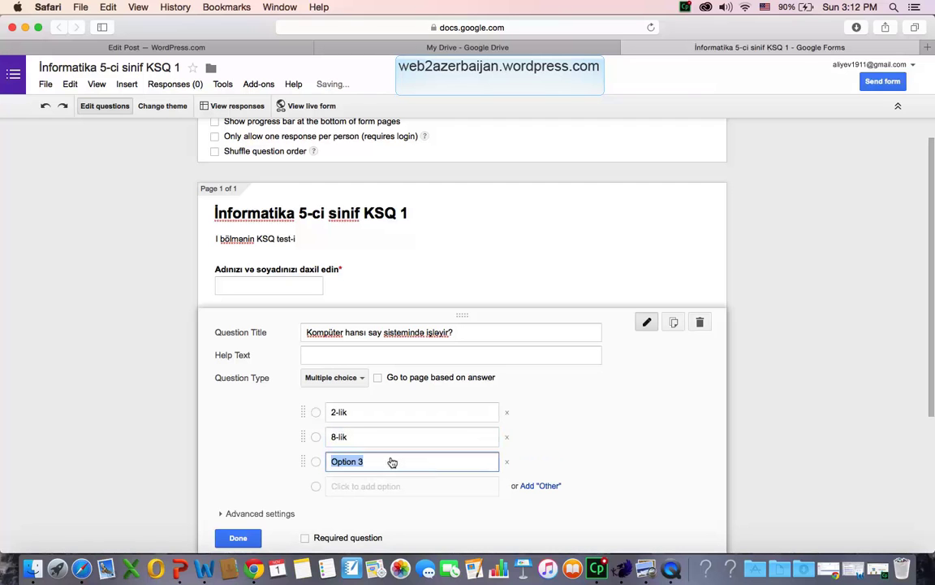
{"action": "type", "text": "16-"}
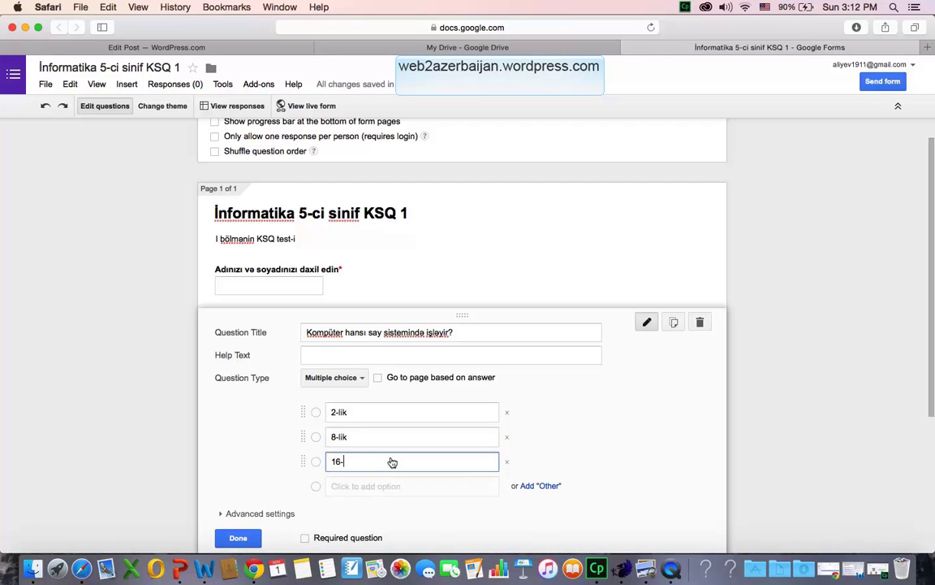
{"action": "type", "text": "l;"}
{"action": "key", "text": "Tab"}
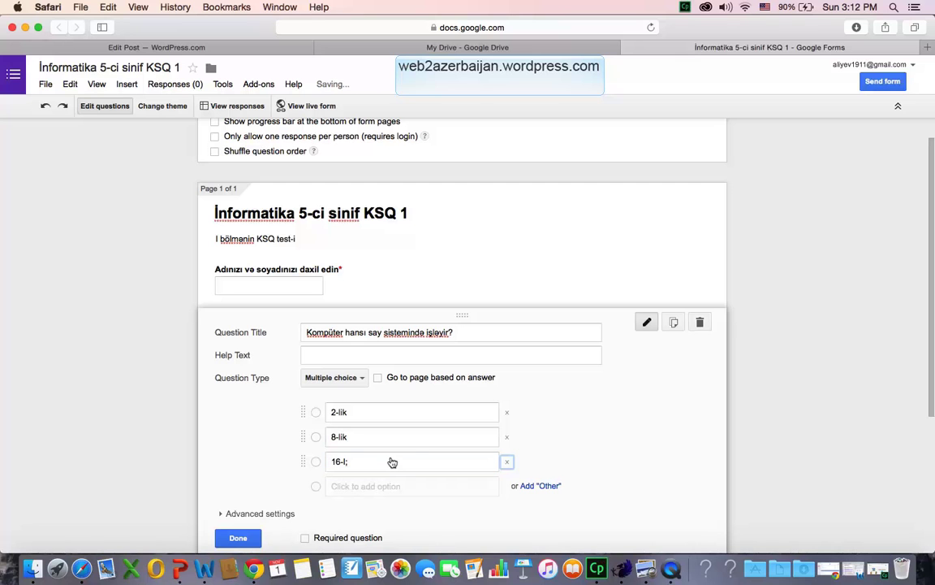
{"action": "left_click", "coordinate": [411, 460]}
{"action": "left_click", "coordinate": [411, 460]}
{"action": "key", "text": "BackSpace"}
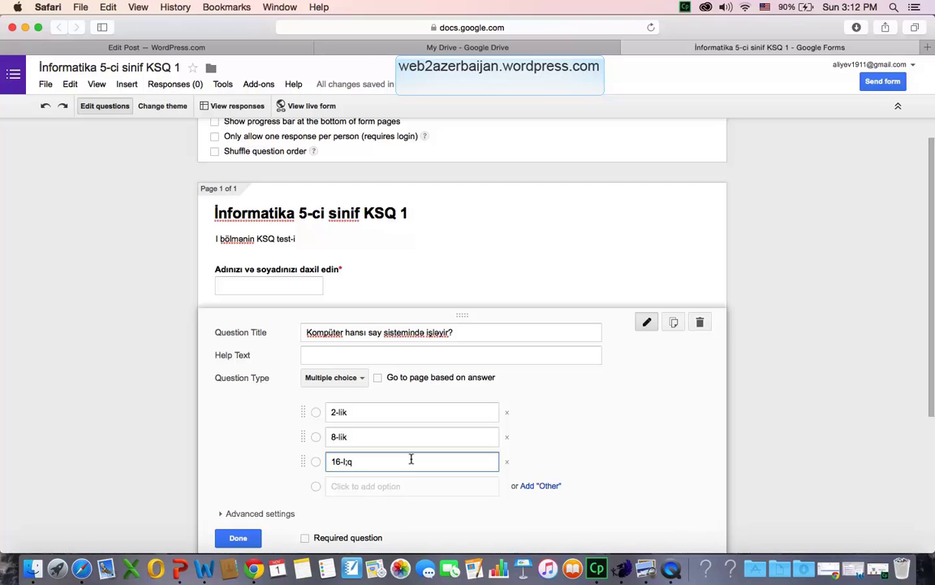
{"action": "type", "text": "ıq"}
{"action": "left_click", "coordinate": [392, 486]}
{"action": "type", "text": "10-luq"}
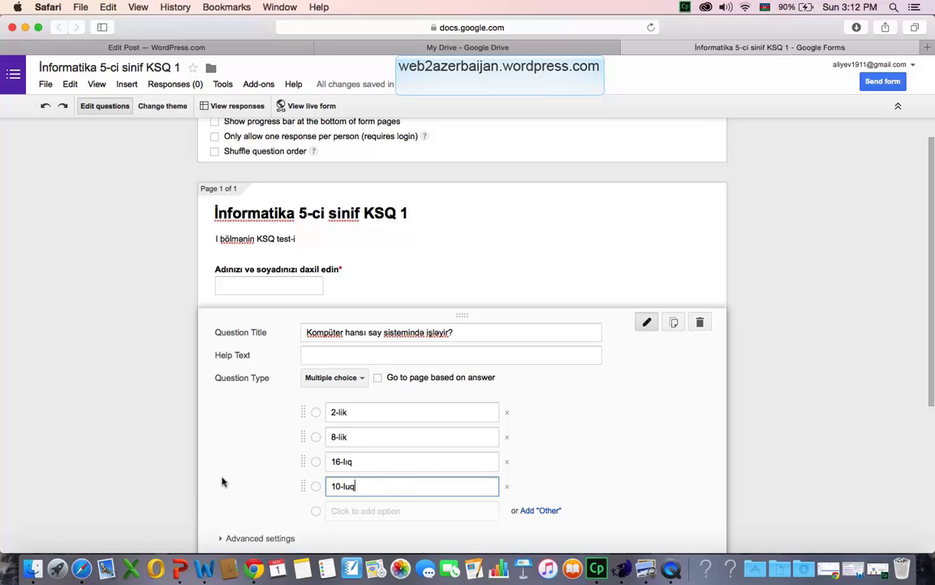
{"action": "scroll", "coordinate": [223, 482], "scroll_direction": "down", "scroll_amount": 5}
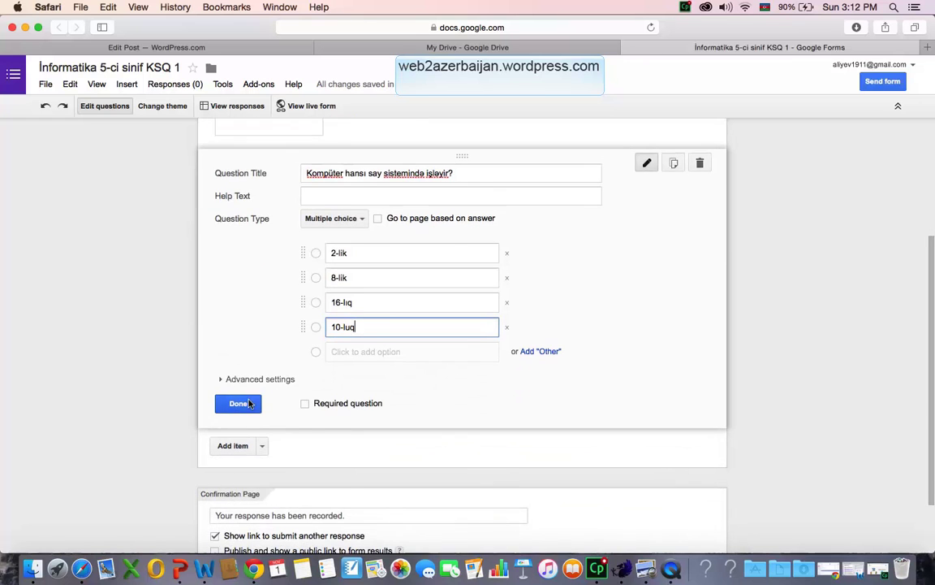
{"action": "left_click", "coordinate": [231, 448]}
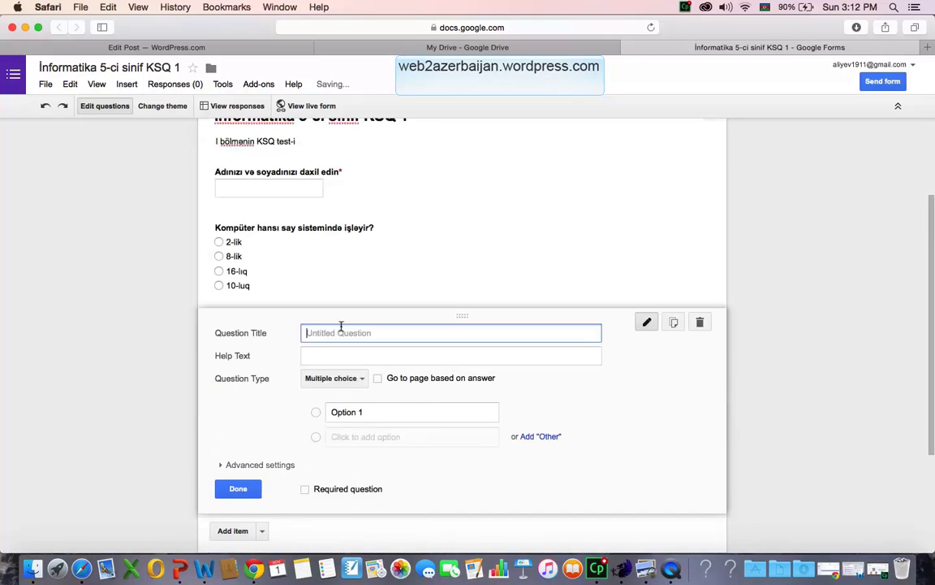
Type the third question 'Komputer informasiyanı hansı qurğusunda emal edir ?' and set it to Text.
{"action": "type", "text": "Kompu"}
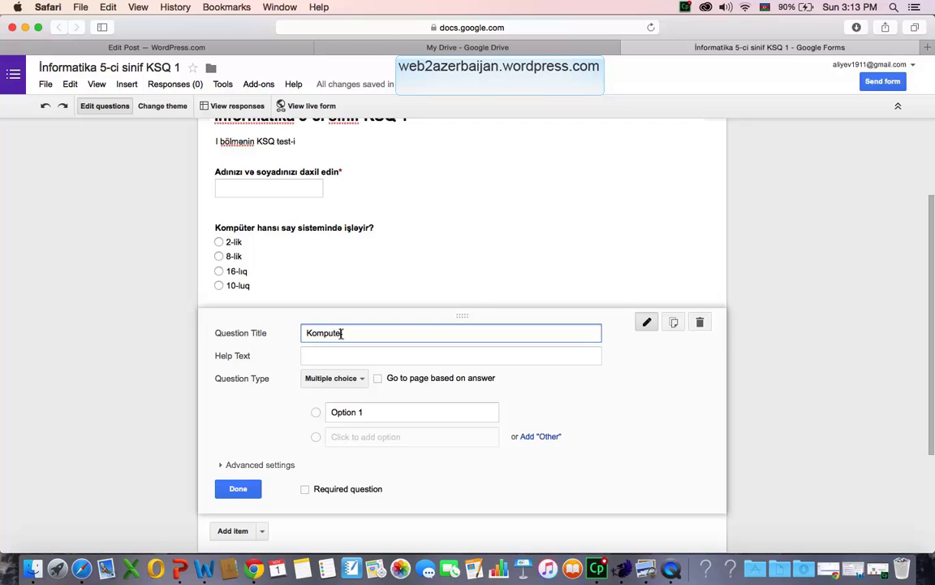
{"action": "type", "text": "ter informasiyanı hans"}
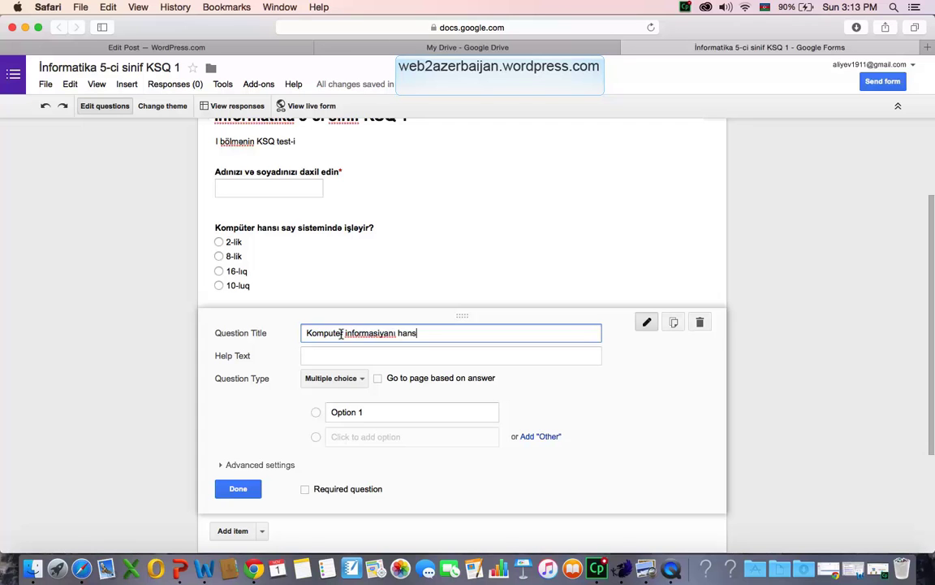
{"action": "type", "text": "ı qurğusunda emal edir"}
{"action": "key", "text": "ctrl+space"}
{"action": "type", "text": "?"}
{"action": "left_click", "coordinate": [314, 378]}
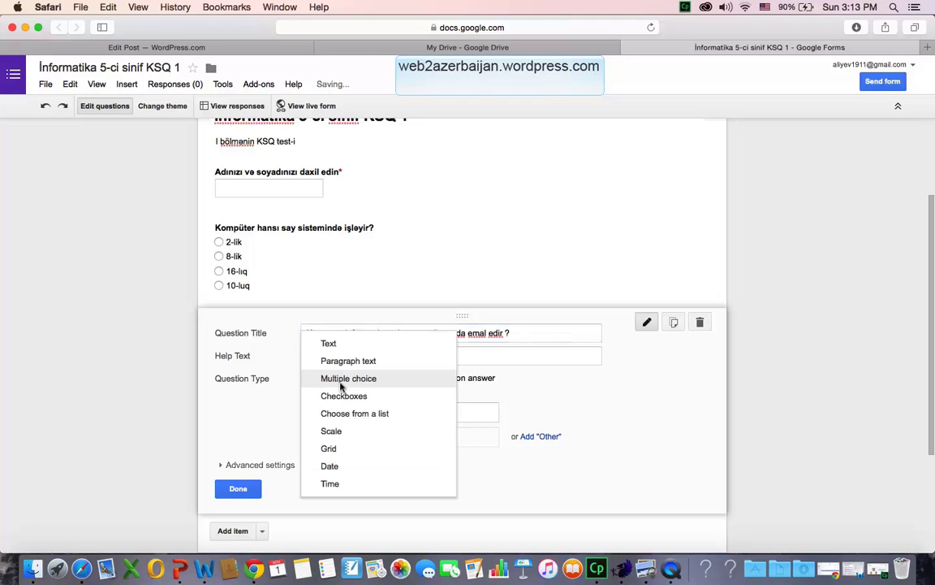
{"action": "left_click", "coordinate": [340, 345]}
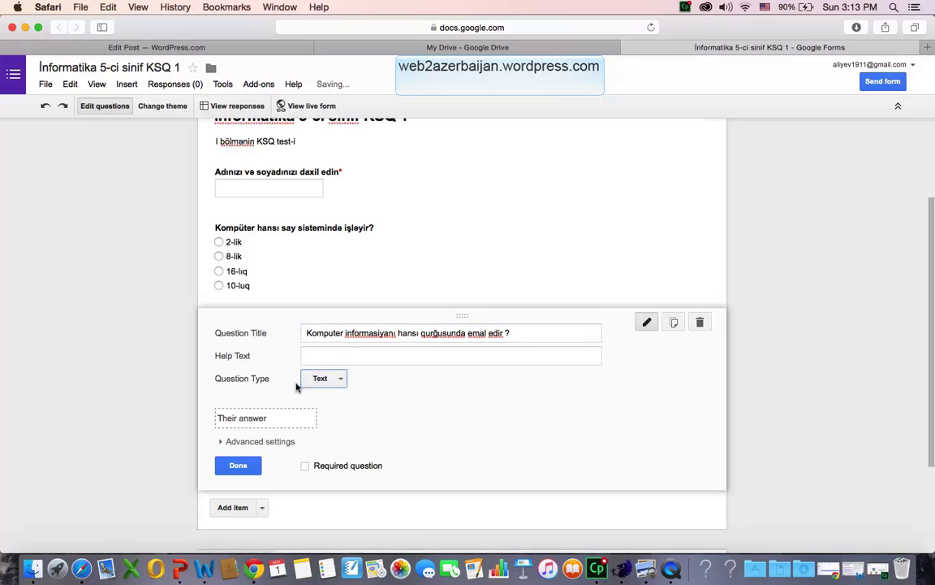
Try Paragraph text for the question, then switch it back to short Text.
{"action": "left_click", "coordinate": [327, 378]}
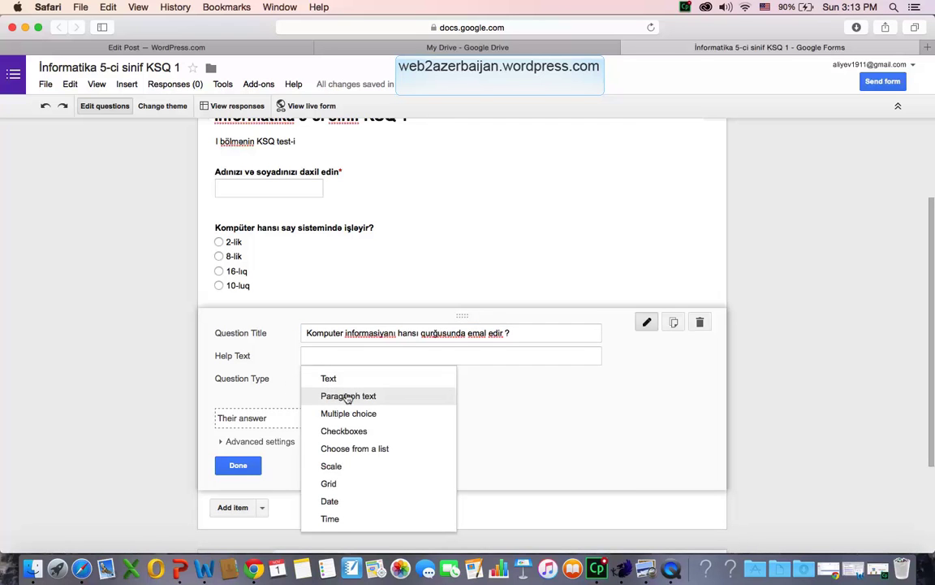
{"action": "left_click", "coordinate": [350, 396]}
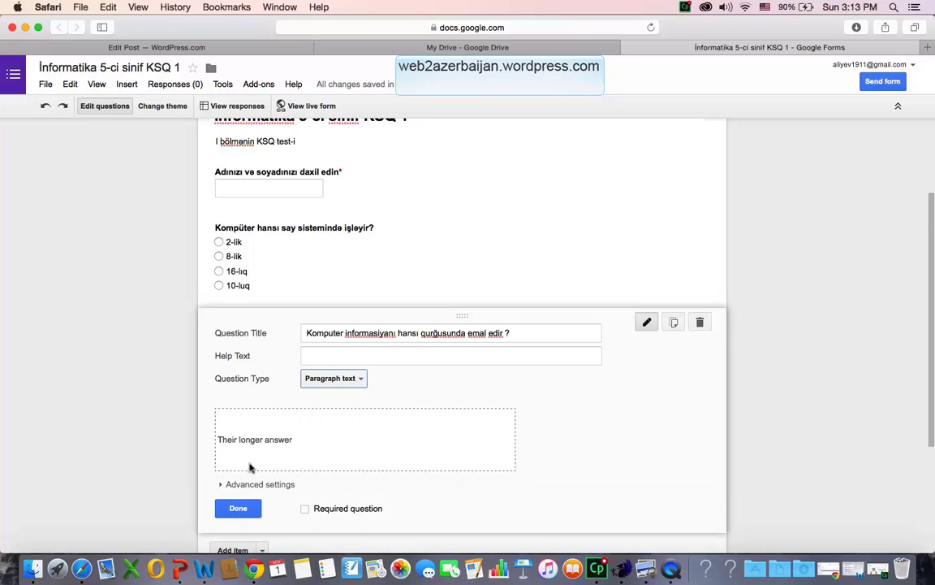
{"action": "scroll", "coordinate": [242, 461], "scroll_direction": "down", "scroll_amount": 2}
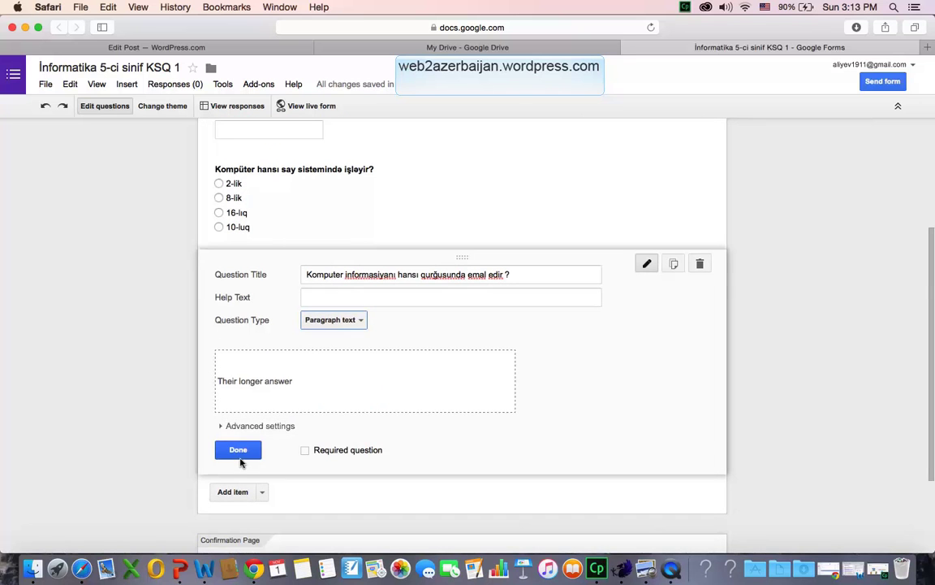
{"action": "left_click", "coordinate": [344, 322]}
{"action": "left_click", "coordinate": [347, 304]}
{"action": "scroll", "coordinate": [325, 479], "scroll_direction": "up", "scroll_amount": 5}
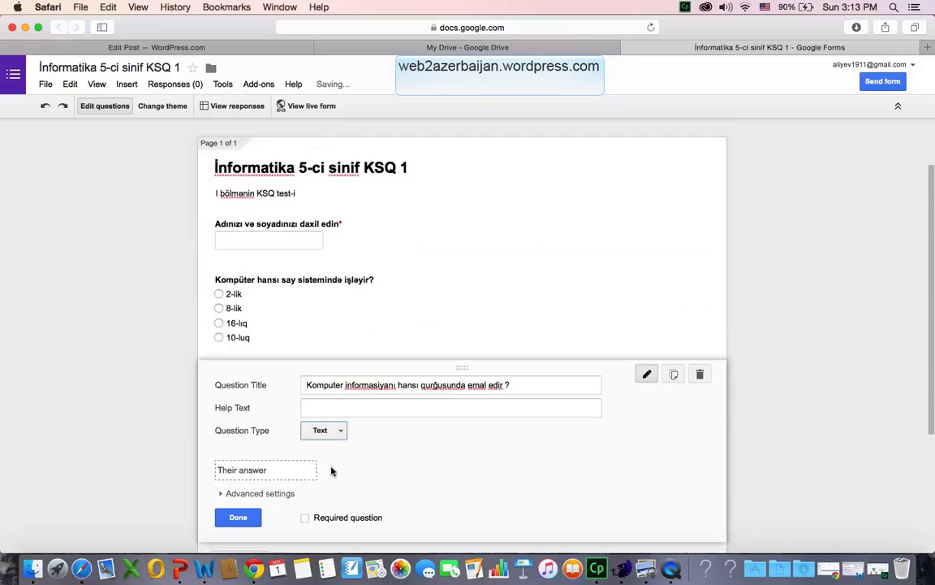
{"action": "scroll", "coordinate": [337, 349], "scroll_direction": "down", "scroll_amount": 4}
{"action": "scroll", "coordinate": [337, 347], "scroll_direction": "down", "scroll_amount": 1}
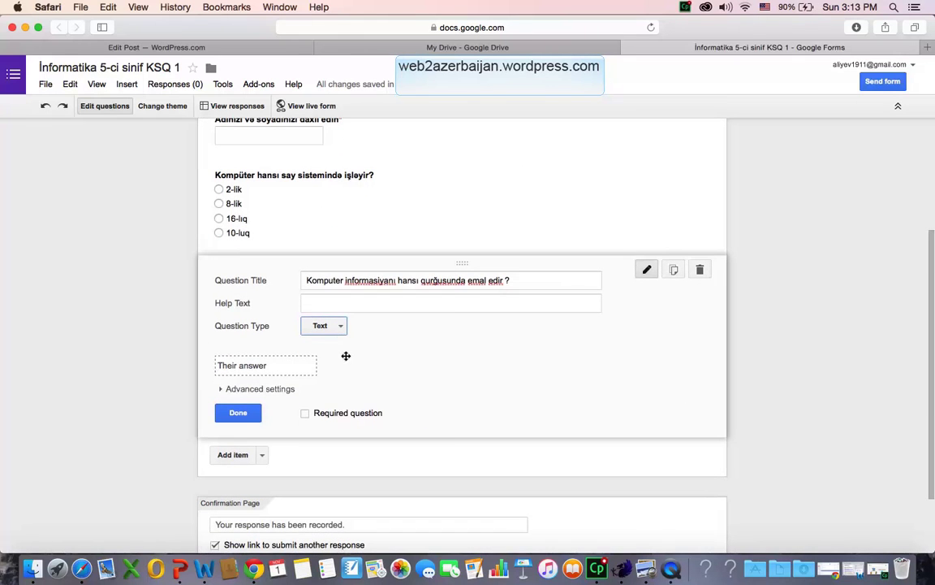
{"action": "left_click", "coordinate": [339, 326]}
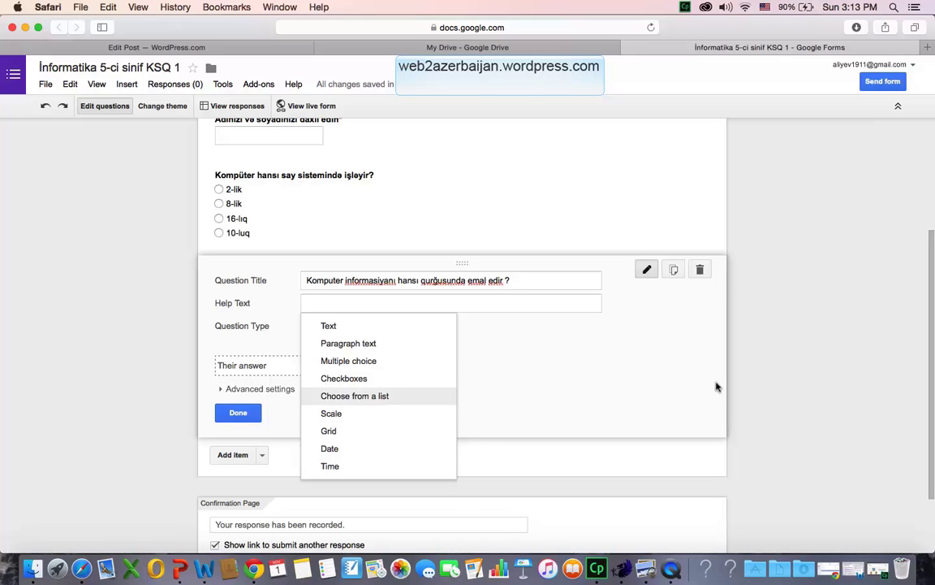
{"action": "left_click", "coordinate": [610, 351]}
Add a Checkboxes question titled 'Informasiyanı daxil edən qurğuları seçin'.
{"action": "left_click", "coordinate": [235, 454]}
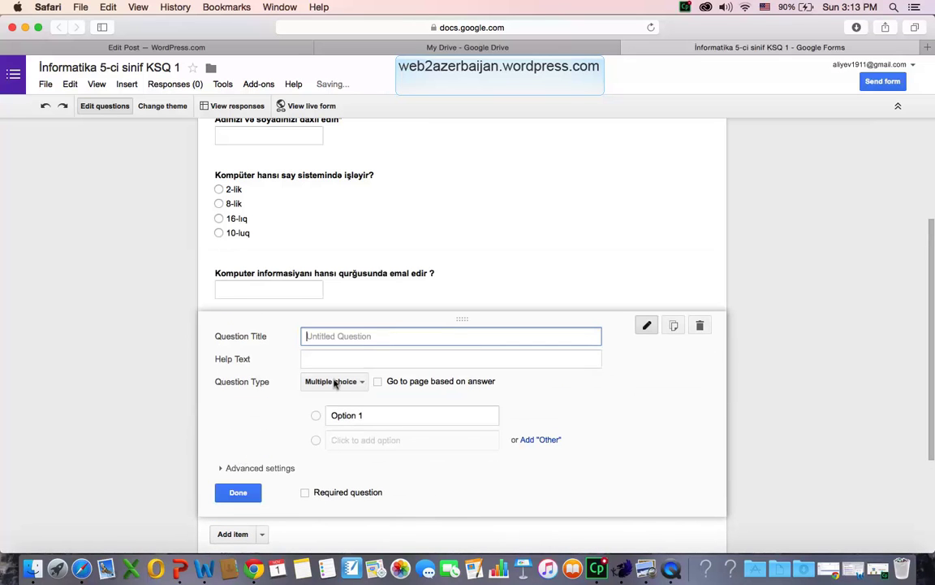
{"action": "type", "text": "Informasiyanı "}
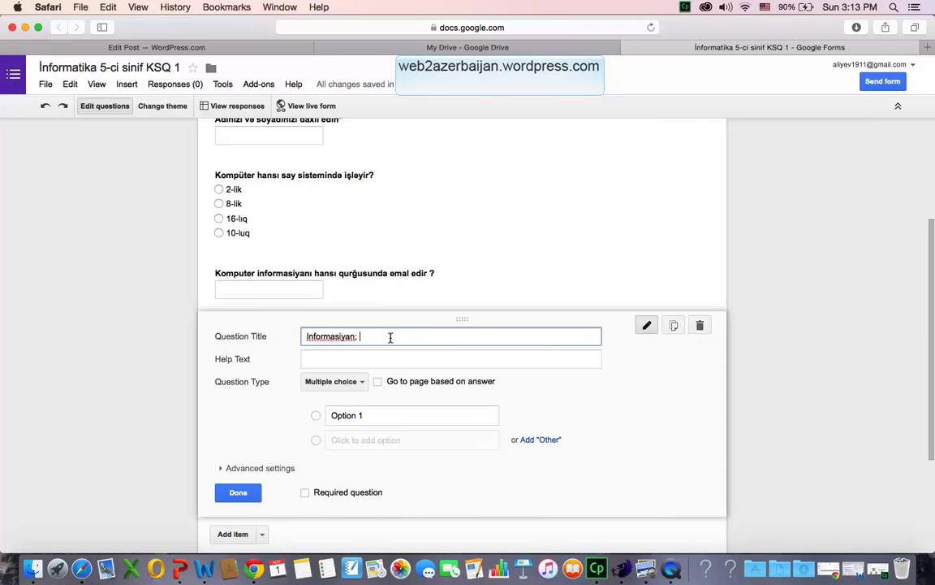
{"action": "type", "text": "daxil edən qurğuları seçin"}
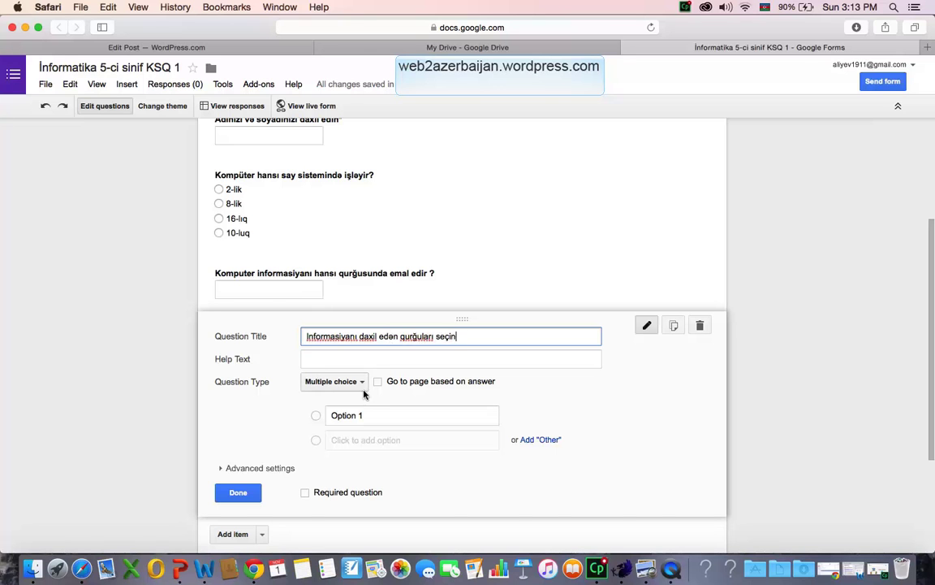
{"action": "left_click", "coordinate": [357, 382]}
{"action": "left_click", "coordinate": [355, 402]}
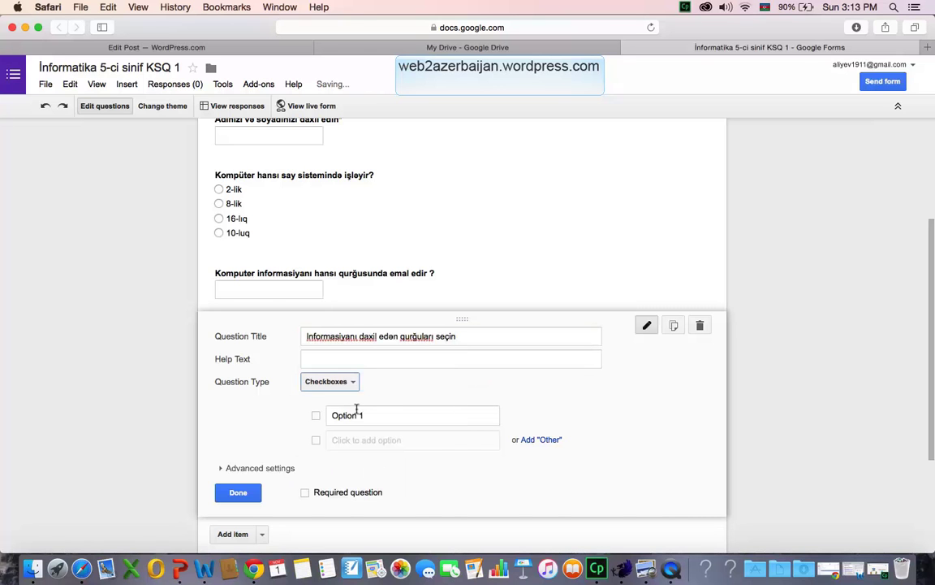
Enter the choices printer, klaviatura, monitor, ploter and mikrafon.
{"action": "left_click", "coordinate": [370, 419]}
{"action": "type", "text": "printer"}
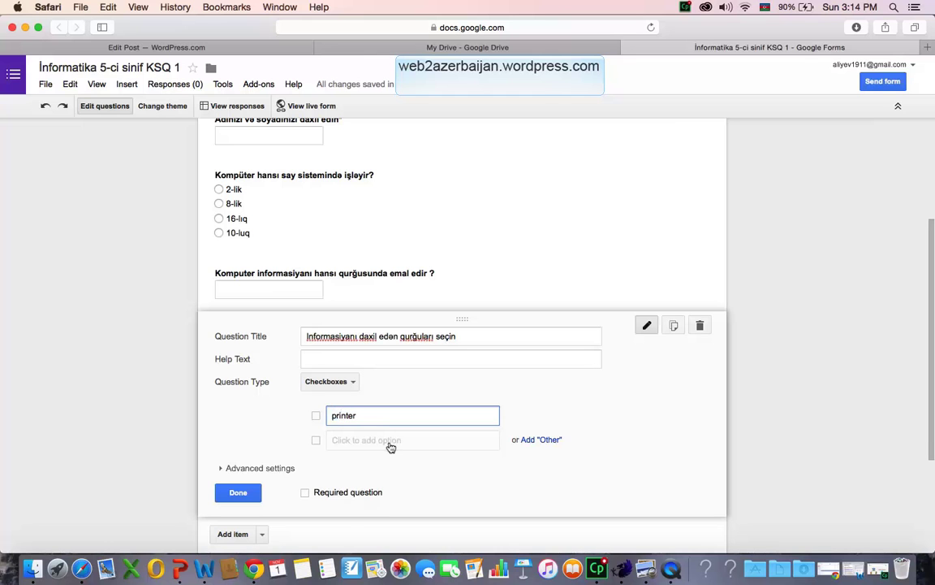
{"action": "left_click", "coordinate": [386, 441]}
{"action": "type", "text": "klaviatura"}
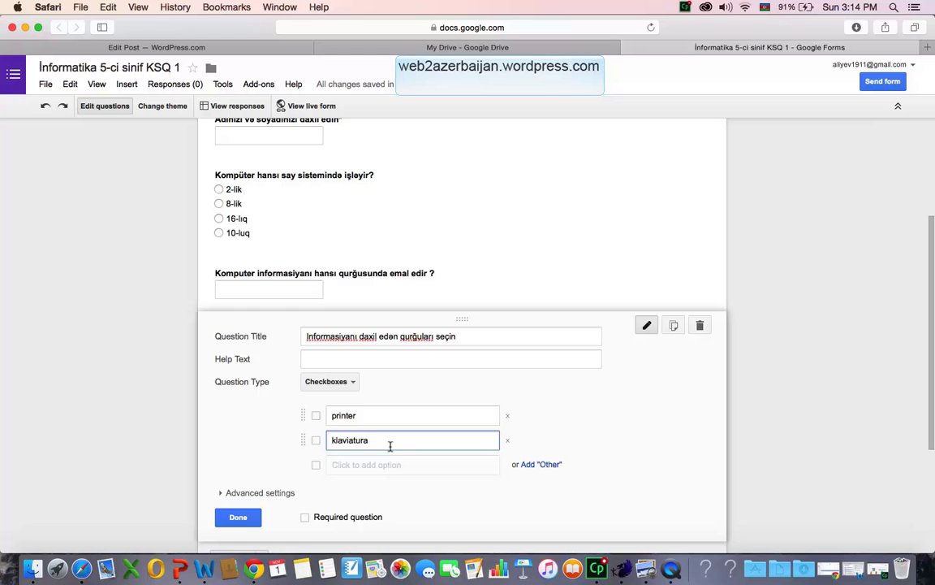
{"action": "left_click", "coordinate": [394, 465]}
{"action": "type", "text": "monitor"}
{"action": "left_click", "coordinate": [402, 489]}
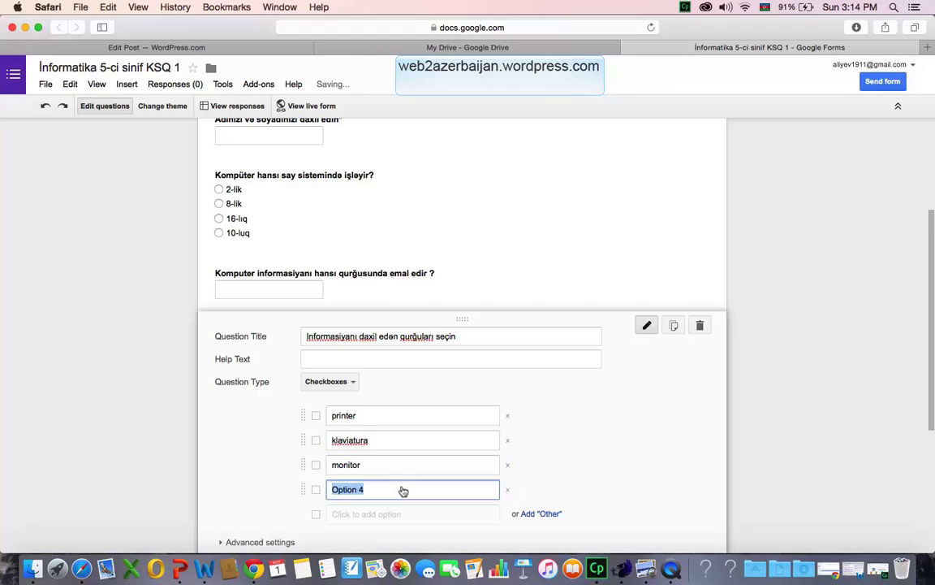
{"action": "type", "text": "ploter"}
{"action": "left_click", "coordinate": [362, 513]}
{"action": "scroll", "coordinate": [364, 514], "scroll_direction": "down", "scroll_amount": 2}
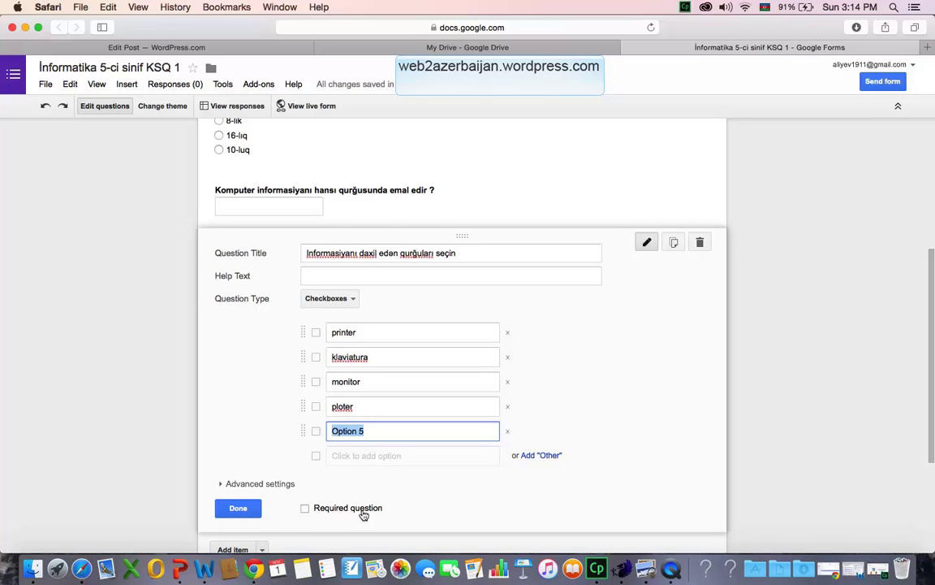
{"action": "type", "text": "mikrafon"}
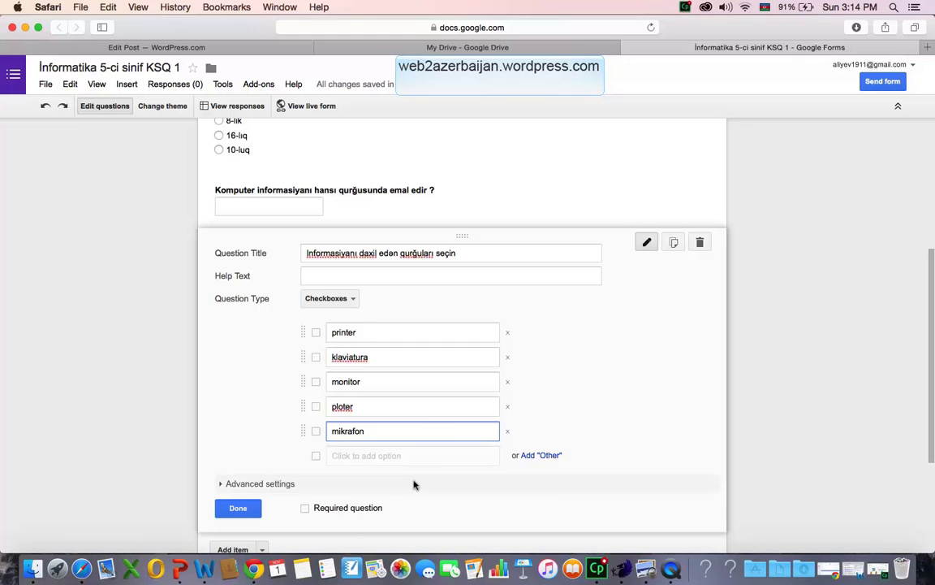
{"action": "scroll", "coordinate": [268, 479], "scroll_direction": "down", "scroll_amount": 3}
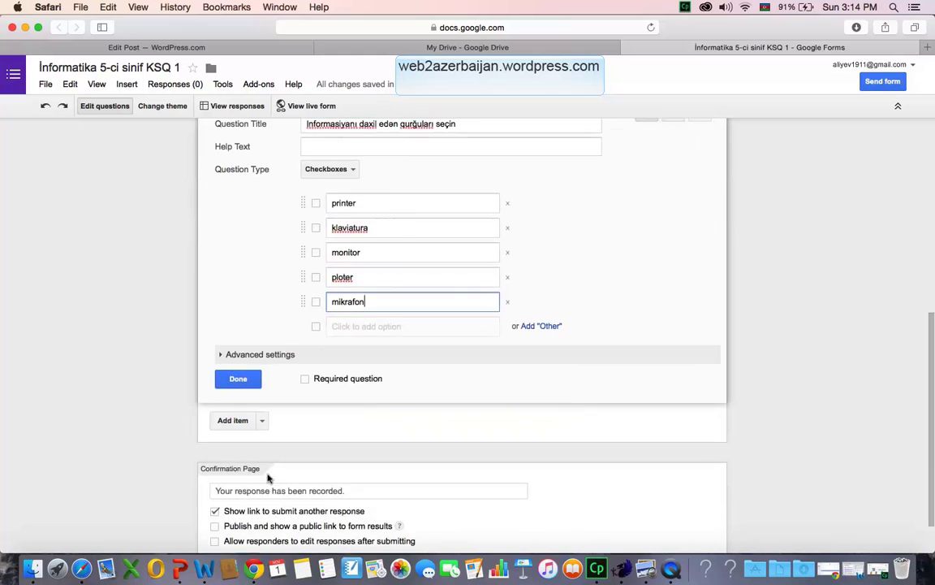
{"action": "scroll", "coordinate": [268, 477], "scroll_direction": "up", "scroll_amount": 8}
{"action": "scroll", "coordinate": [268, 476], "scroll_direction": "down", "scroll_amount": 2}
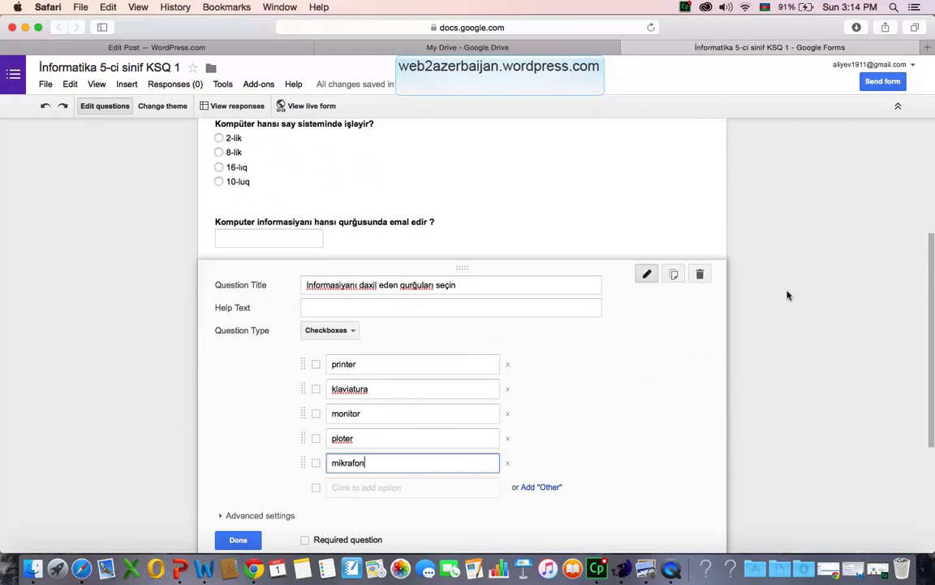
Drag the input-device checkbox question to the end, below the processing-device question.
{"action": "left_click_drag", "start_coordinate": [682, 336], "coordinate": [701, 232]}
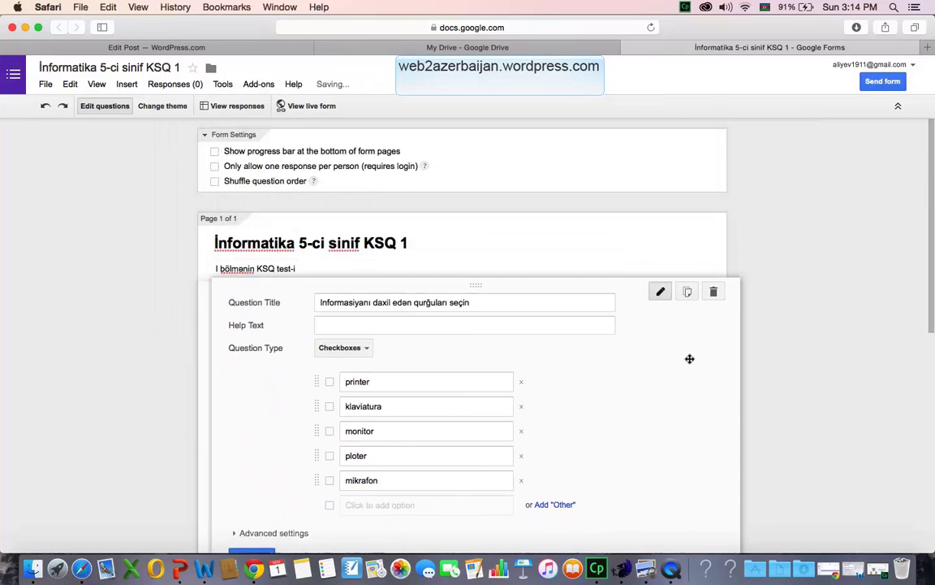
{"action": "scroll", "coordinate": [552, 389], "scroll_direction": "down", "scroll_amount": 5}
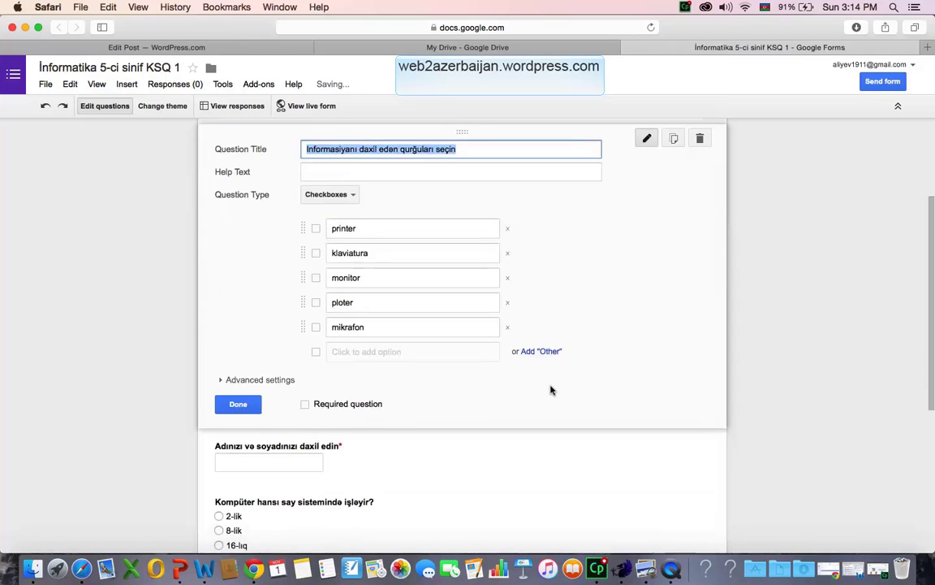
{"action": "scroll", "coordinate": [551, 391], "scroll_direction": "down", "scroll_amount": 2}
{"action": "scroll", "coordinate": [553, 389], "scroll_direction": "up", "scroll_amount": 5}
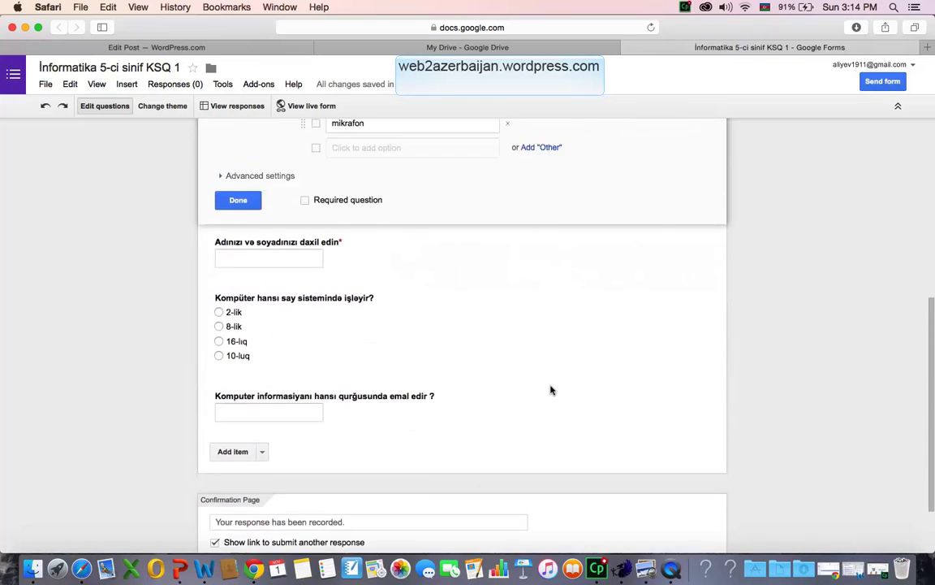
{"action": "left_click_drag", "start_coordinate": [624, 216], "coordinate": [625, 447]}
{"action": "scroll", "coordinate": [476, 428], "scroll_direction": "down", "scroll_amount": 5}
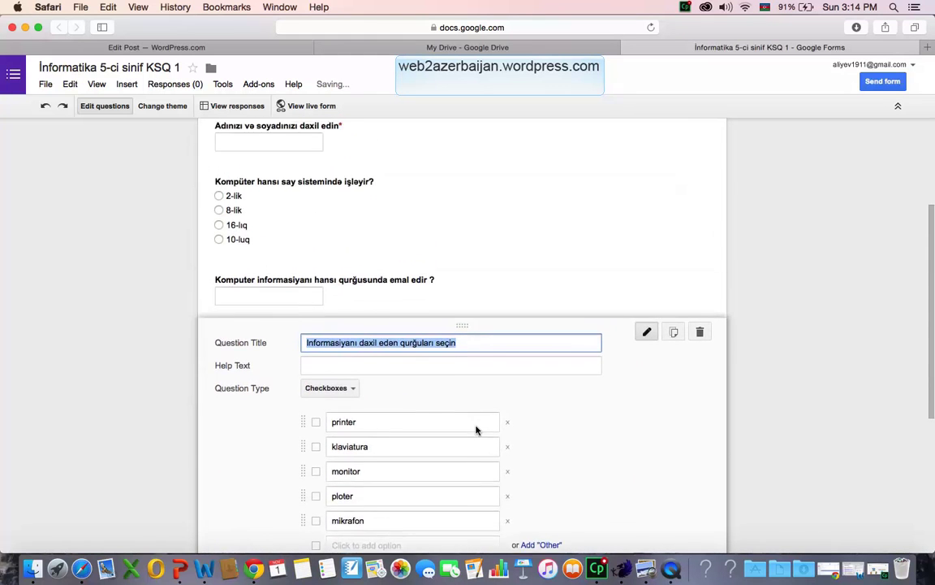
{"action": "scroll", "coordinate": [325, 439], "scroll_direction": "up", "scroll_amount": 1}
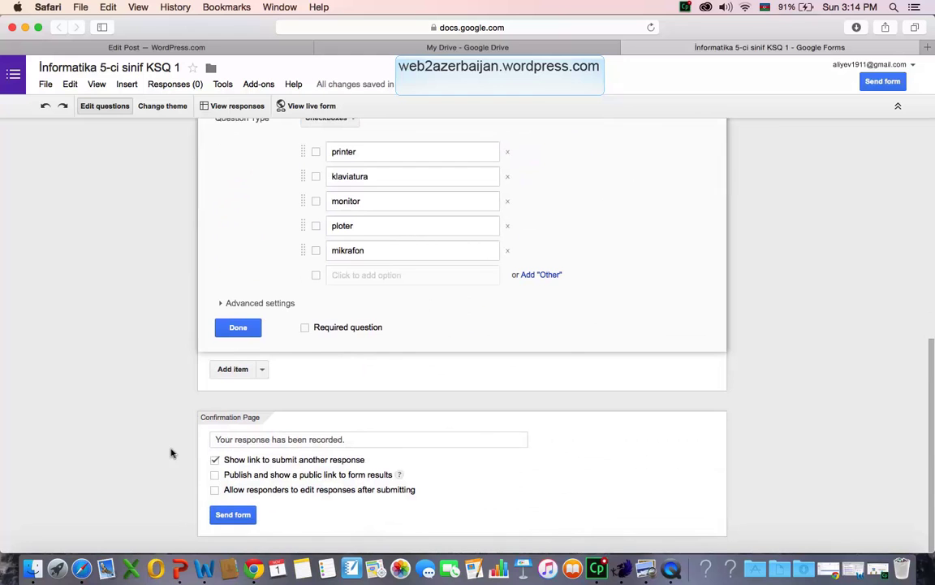
Uncheck submit-another-response, publish results, and allow-editing options on the confirmation page.
{"action": "left_click", "coordinate": [215, 461]}
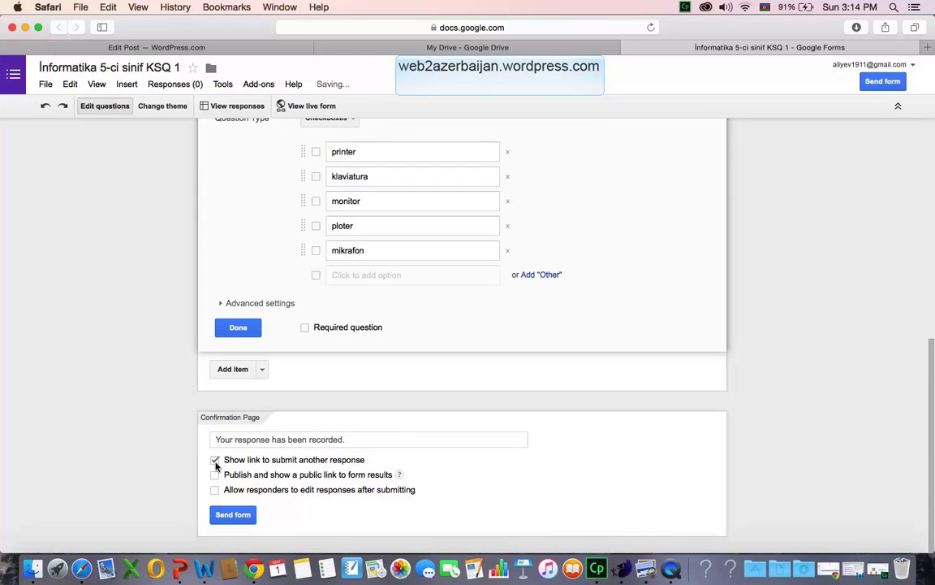
{"action": "left_click", "coordinate": [215, 460]}
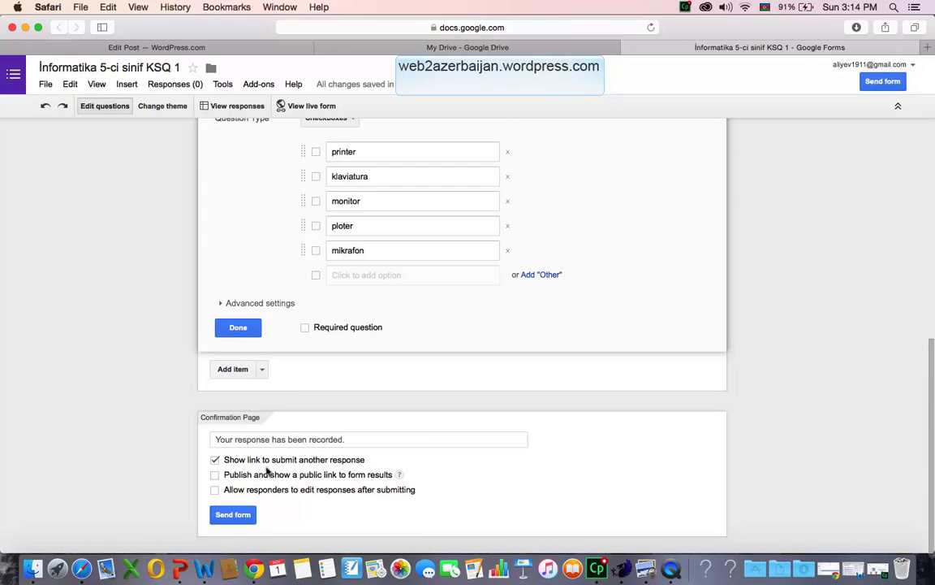
{"action": "left_click", "coordinate": [215, 460]}
{"action": "left_click", "coordinate": [214, 475]}
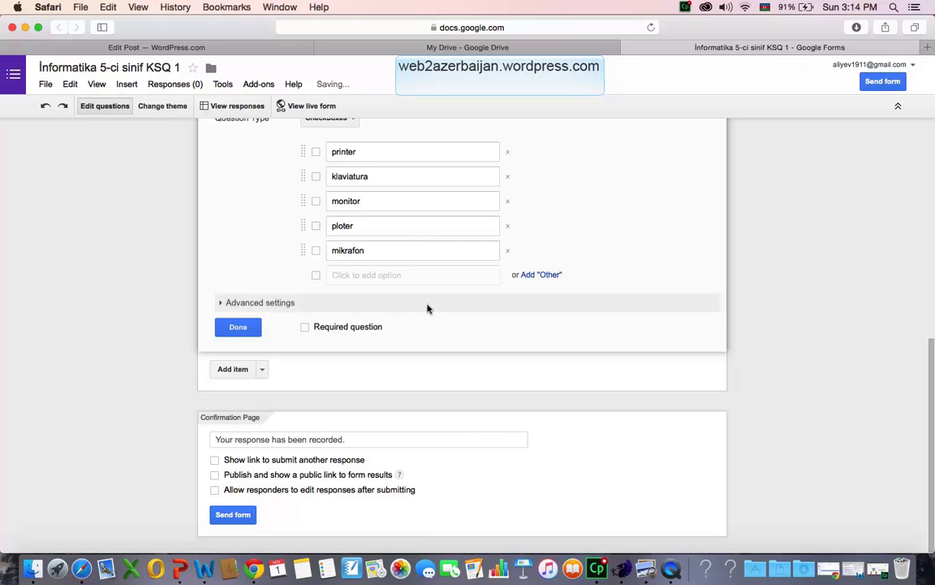
{"action": "left_click", "coordinate": [215, 490]}
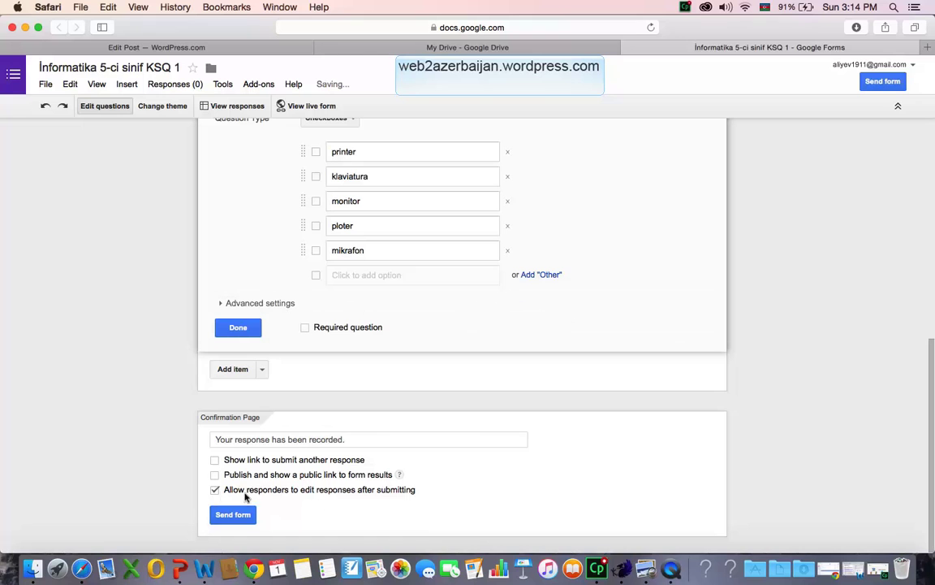
{"action": "left_click", "coordinate": [215, 490]}
Overwrite 'Your response has been recorded.' with 'Sizin cavabınız qeydə alındı.'.
{"action": "left_click", "coordinate": [354, 438]}
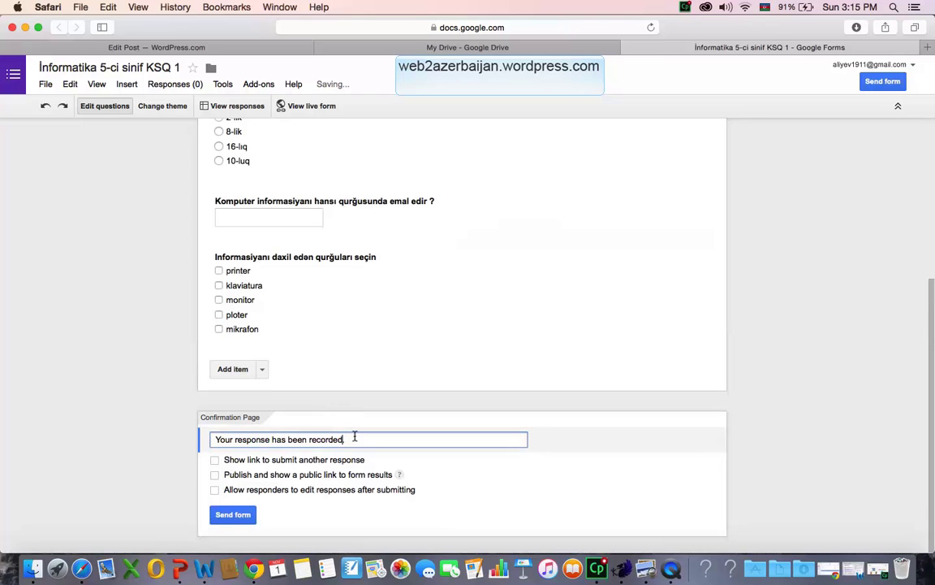
{"action": "left_click_drag", "start_coordinate": [355, 437], "coordinate": [210, 439]}
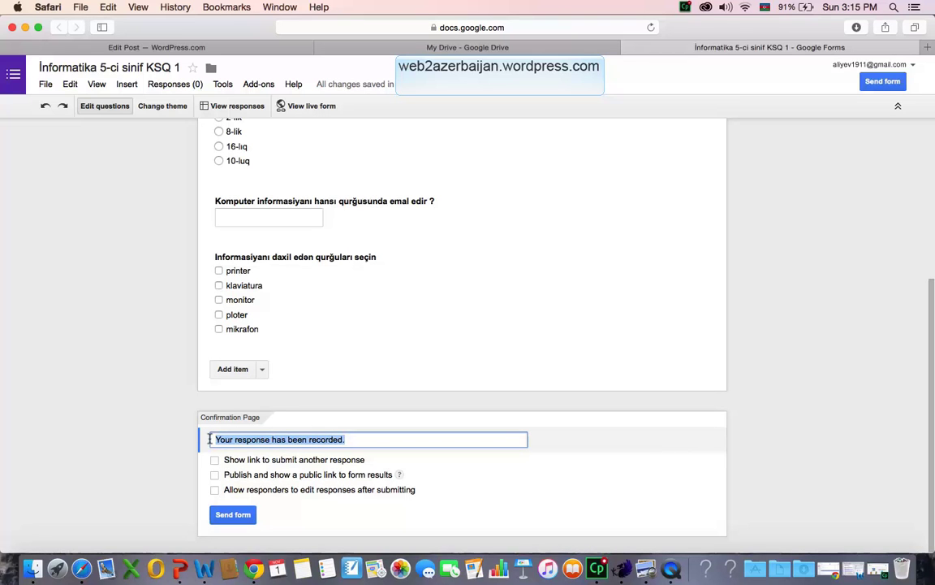
{"action": "type", "text": "S"}
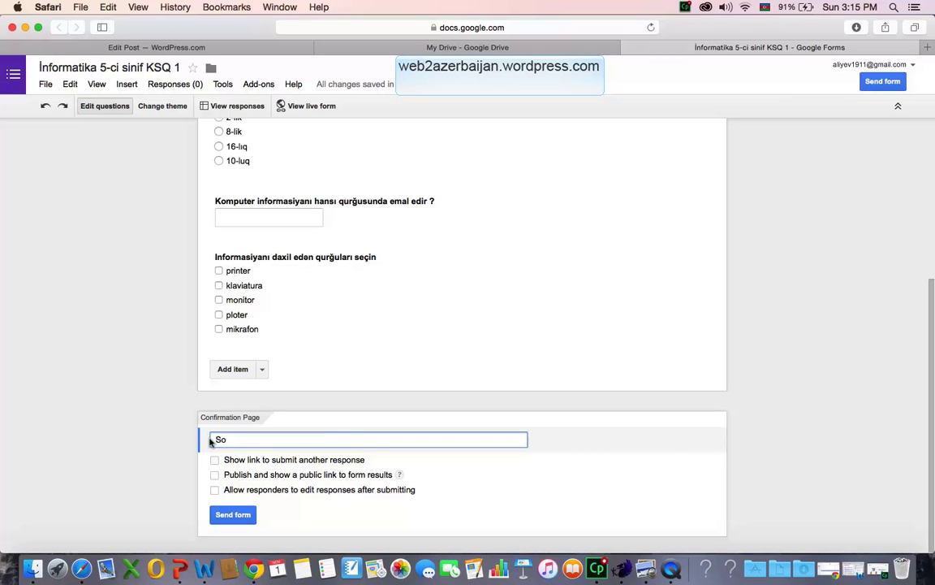
{"action": "type", "text": "izin cavabınız qeyda"}
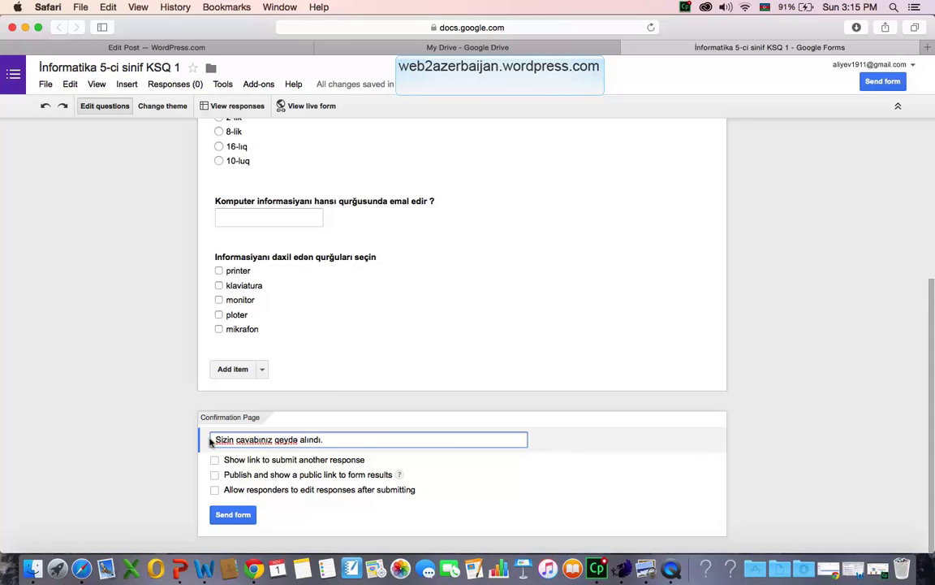
{"action": "scroll", "coordinate": [210, 440], "scroll_direction": "up", "scroll_amount": 10}
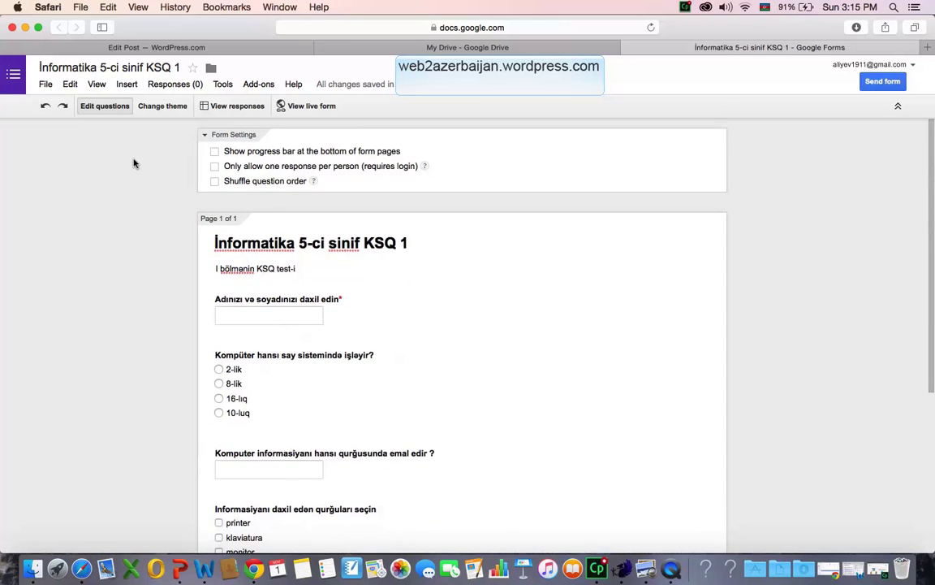
Apply the At the Fair theme from the theme picker.
{"action": "left_click", "coordinate": [162, 106]}
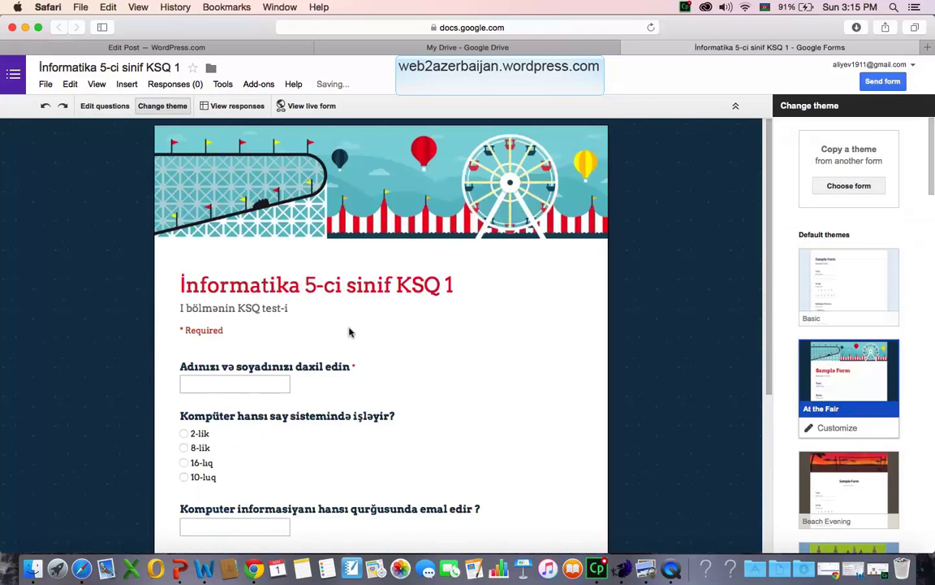
{"action": "scroll", "coordinate": [347, 328], "scroll_direction": "down", "scroll_amount": 5}
{"action": "scroll", "coordinate": [349, 330], "scroll_direction": "up", "scroll_amount": 5}
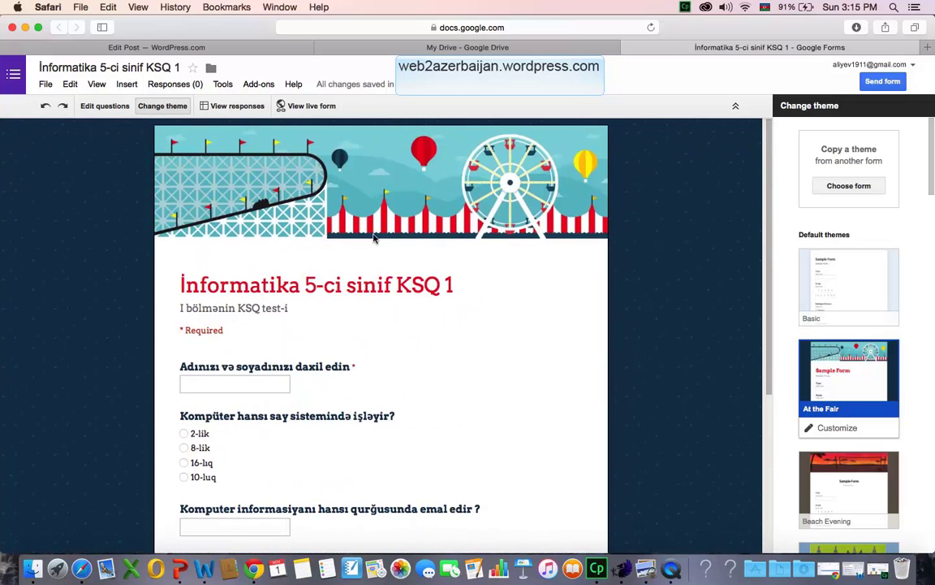
On the live form, enter the student's name, choose 2-lik, and answer 'prosessor'.
{"action": "left_click", "coordinate": [312, 107]}
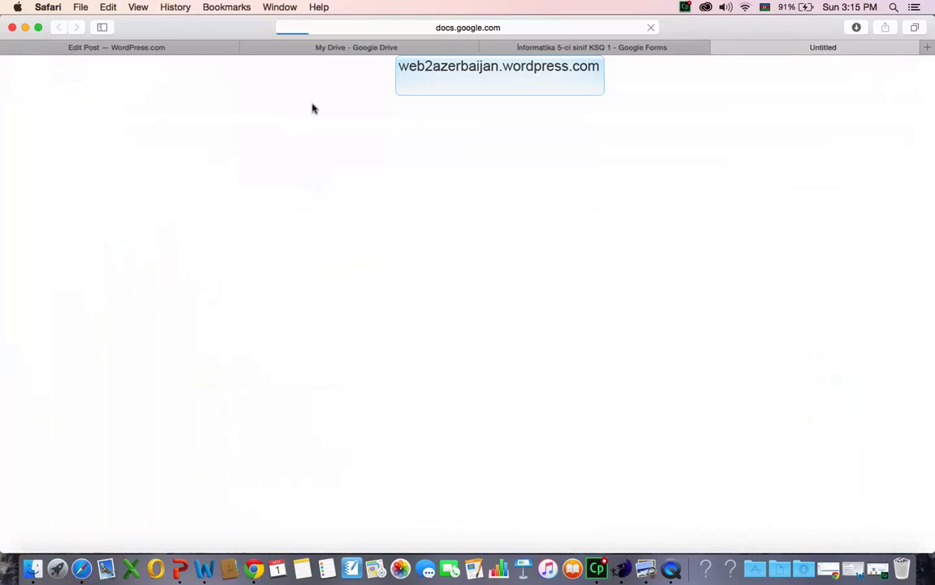
{"action": "scroll", "coordinate": [428, 295], "scroll_direction": "down", "scroll_amount": 5}
{"action": "scroll", "coordinate": [428, 295], "scroll_direction": "up", "scroll_amount": 5}
{"action": "left_click", "coordinate": [344, 319]}
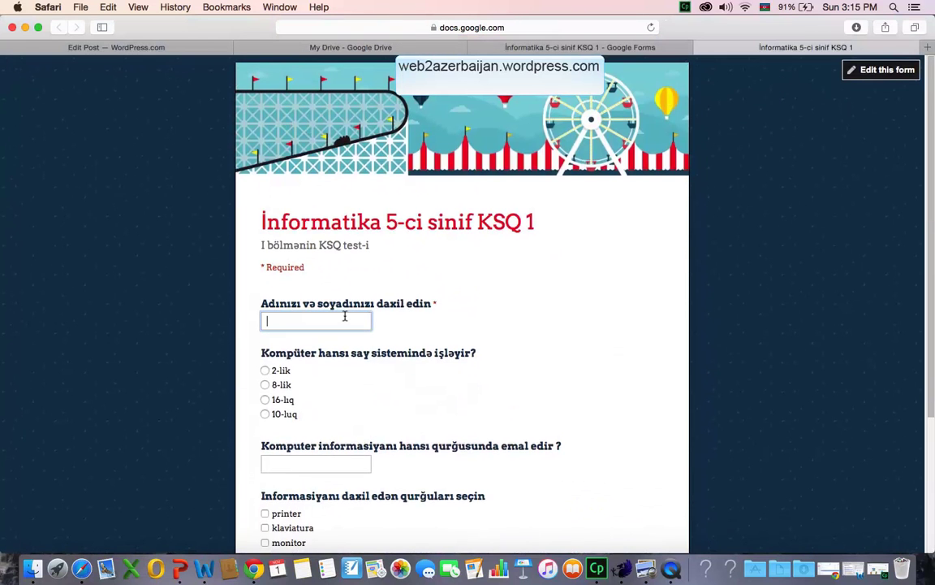
{"action": "left_click", "coordinate": [392, 341]}
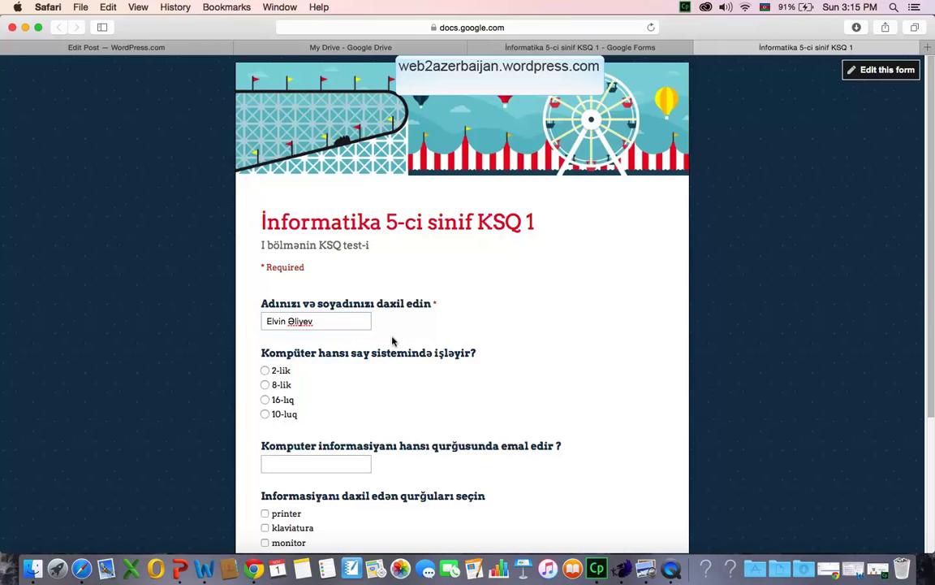
{"action": "left_click", "coordinate": [265, 370]}
{"action": "left_click", "coordinate": [299, 467]}
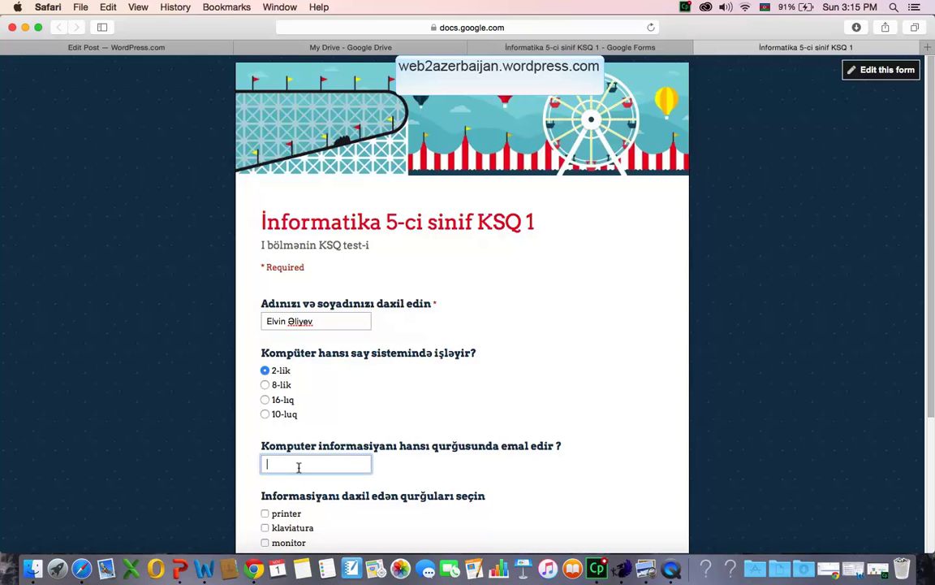
{"action": "type", "text": "prosessor"}
Tick mikrafon and klaviatura as input devices, submit, and return to the editor.
{"action": "scroll", "coordinate": [297, 490], "scroll_direction": "down", "scroll_amount": 4}
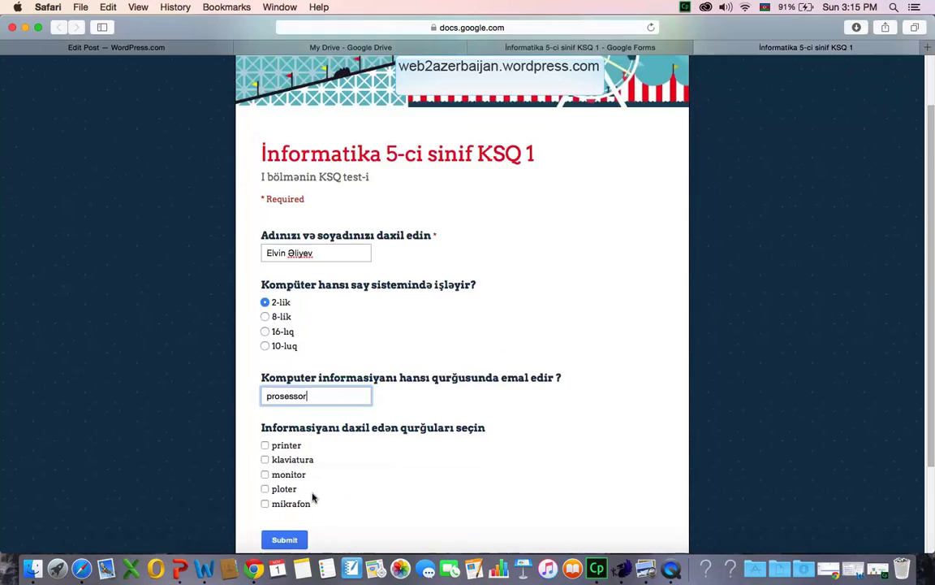
{"action": "left_click", "coordinate": [266, 443]}
{"action": "left_click", "coordinate": [266, 414]}
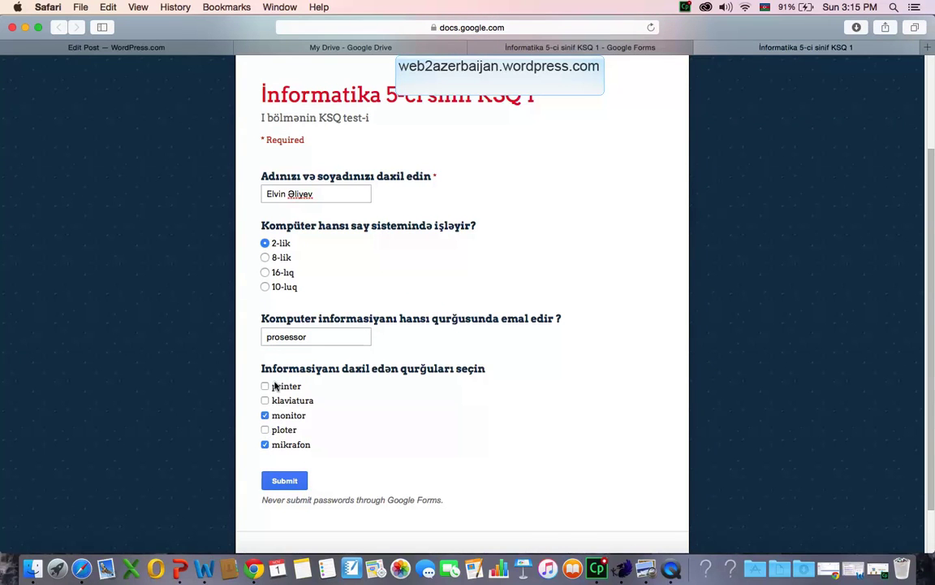
{"action": "left_click", "coordinate": [265, 401]}
{"action": "left_click", "coordinate": [264, 415]}
{"action": "left_click", "coordinate": [286, 481]}
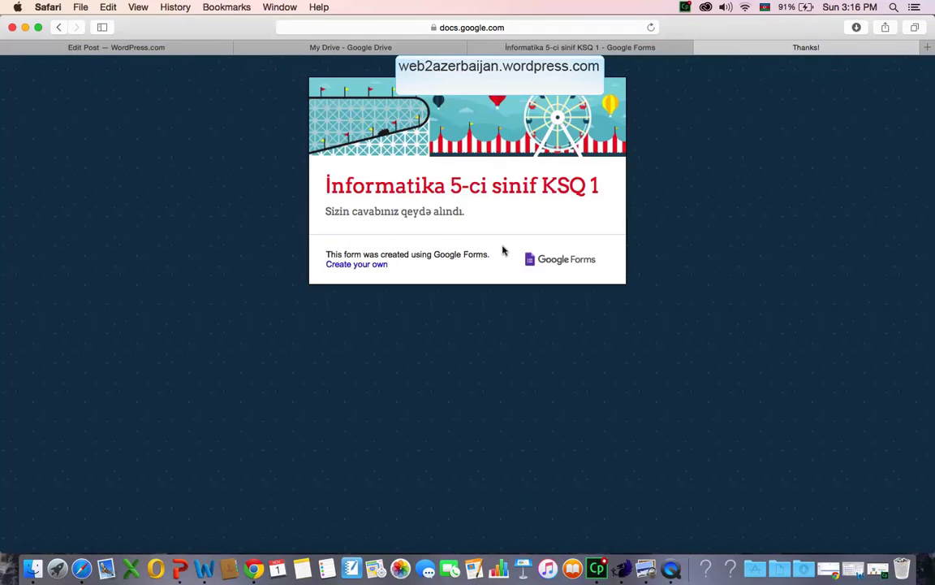
{"action": "left_click", "coordinate": [604, 46]}
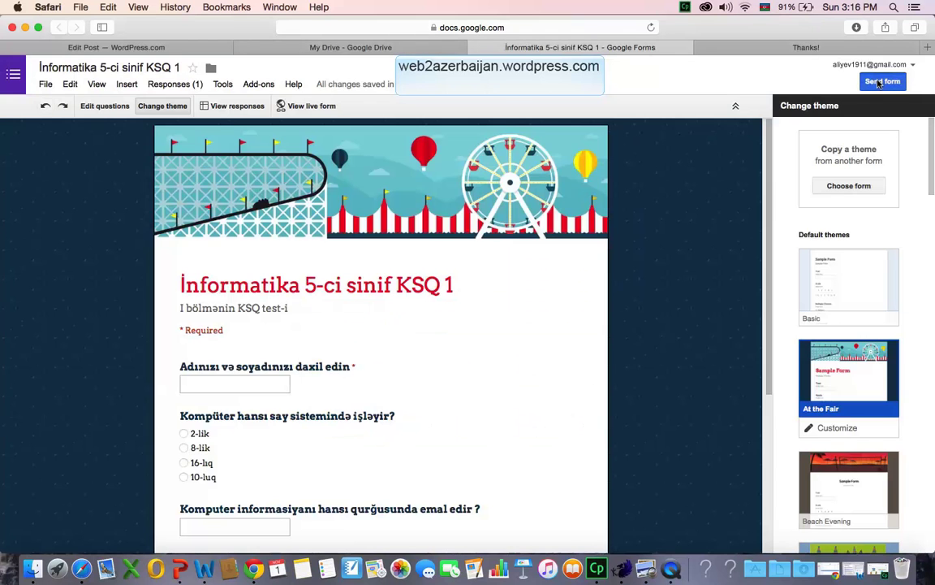
In Send form, copy the form link, enable Short Url, and select the email recipients field.
{"action": "left_click", "coordinate": [881, 82]}
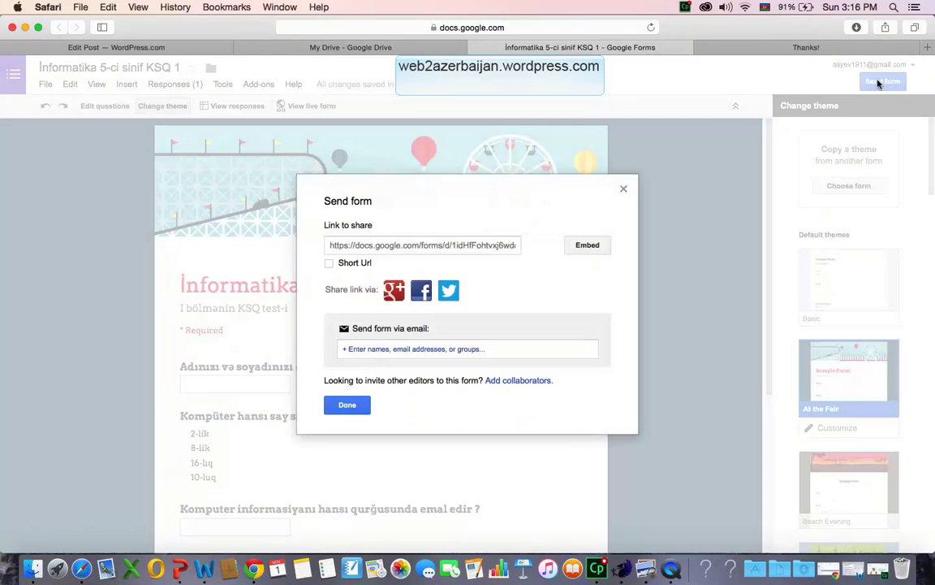
{"action": "left_click", "coordinate": [623, 188]}
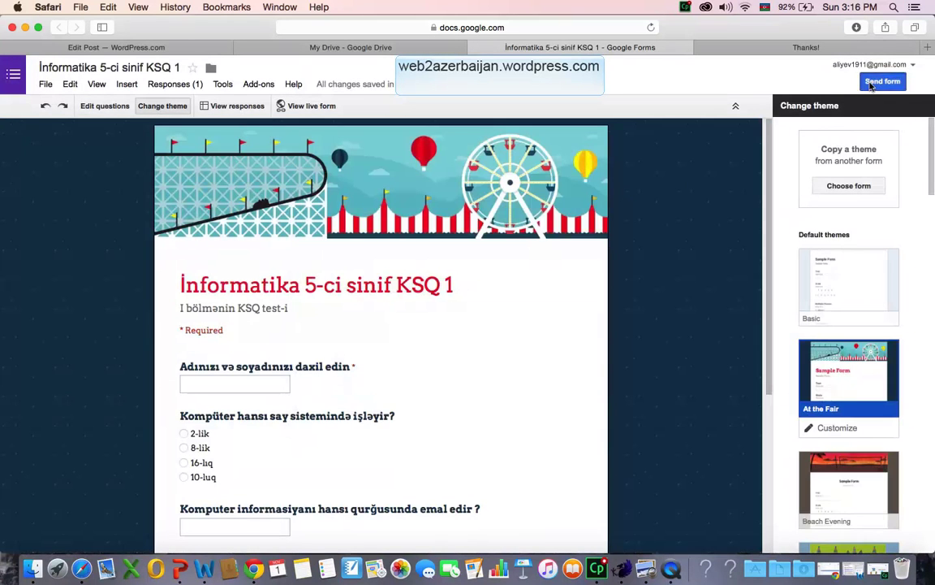
{"action": "left_click", "coordinate": [881, 81]}
{"action": "left_click", "coordinate": [414, 246]}
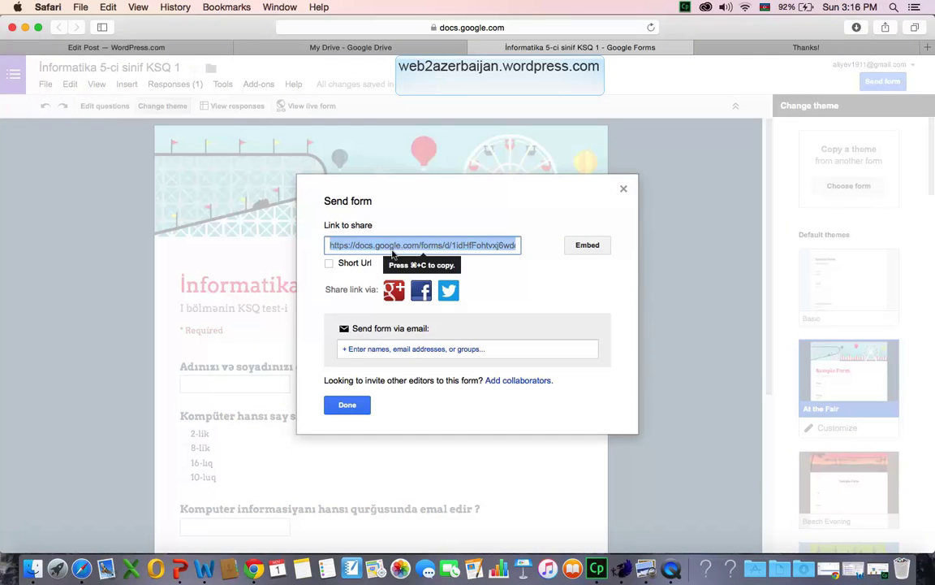
{"action": "key", "text": "super+c"}
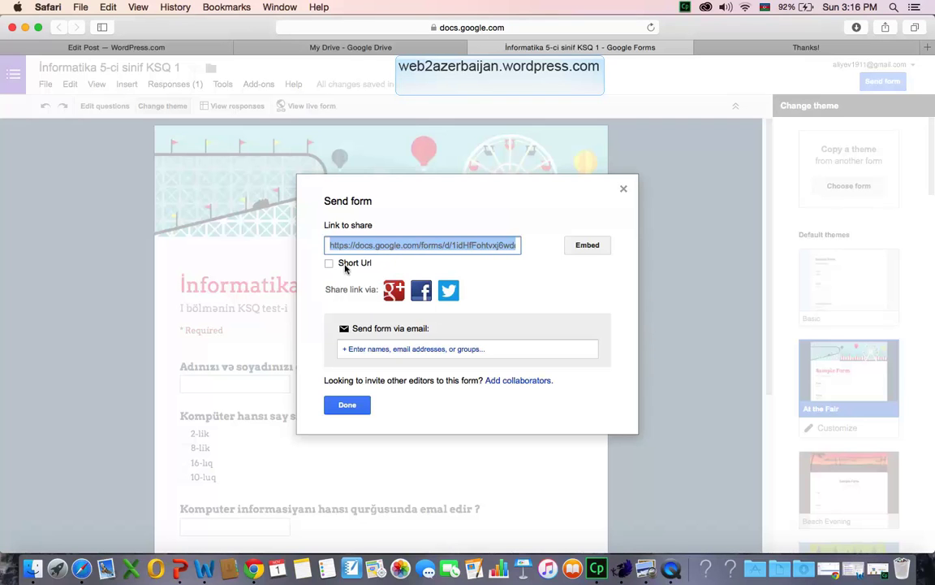
{"action": "left_click", "coordinate": [328, 263]}
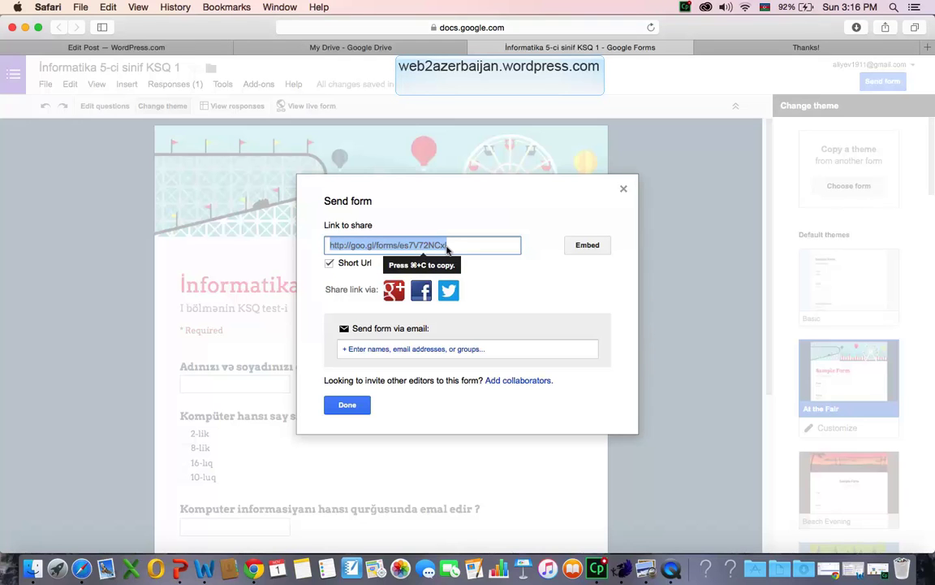
{"action": "left_click", "coordinate": [373, 350]}
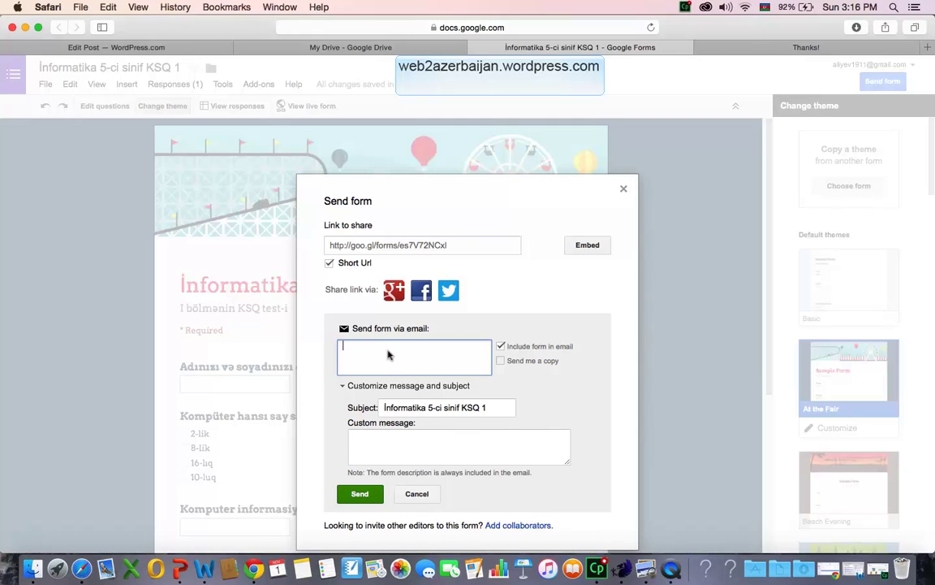
{"action": "left_click", "coordinate": [371, 437]}
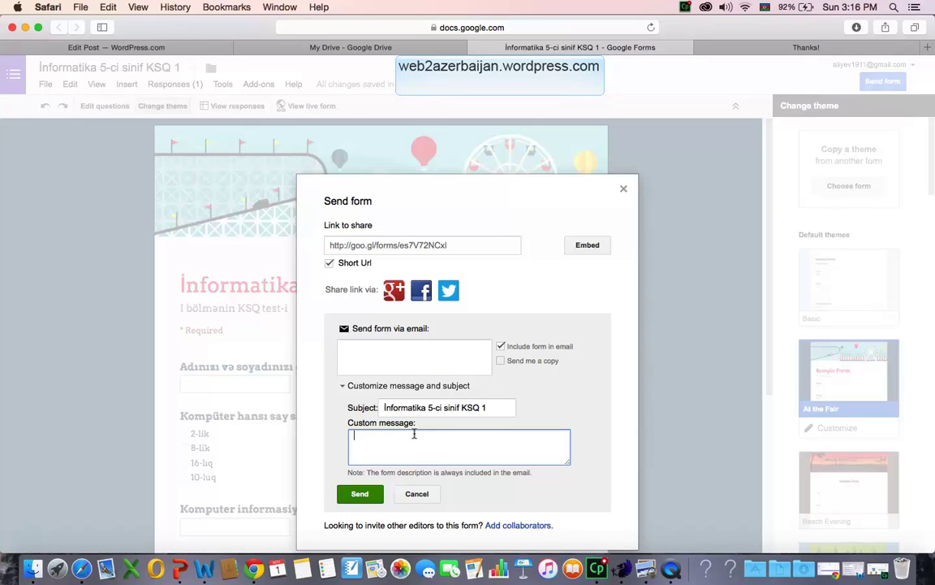
{"action": "left_click", "coordinate": [468, 409]}
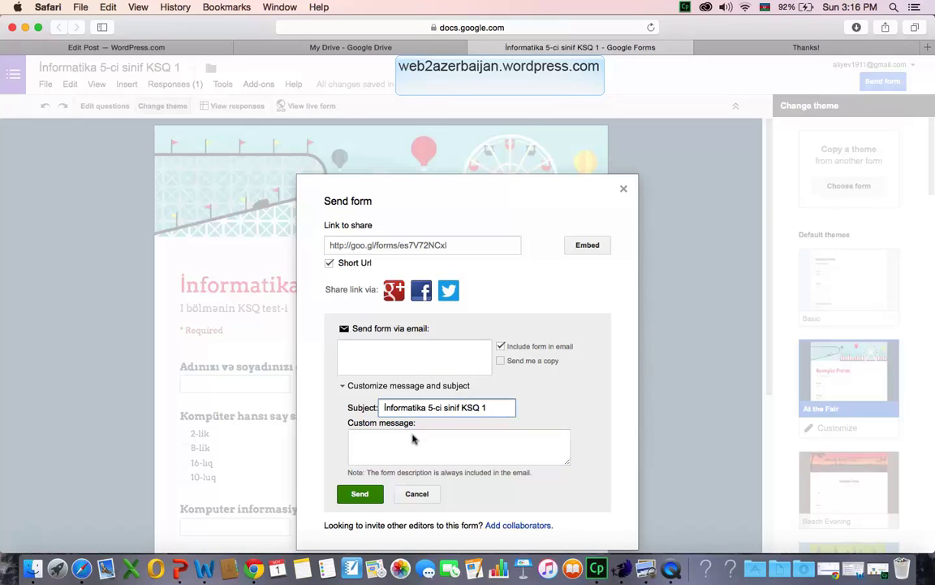